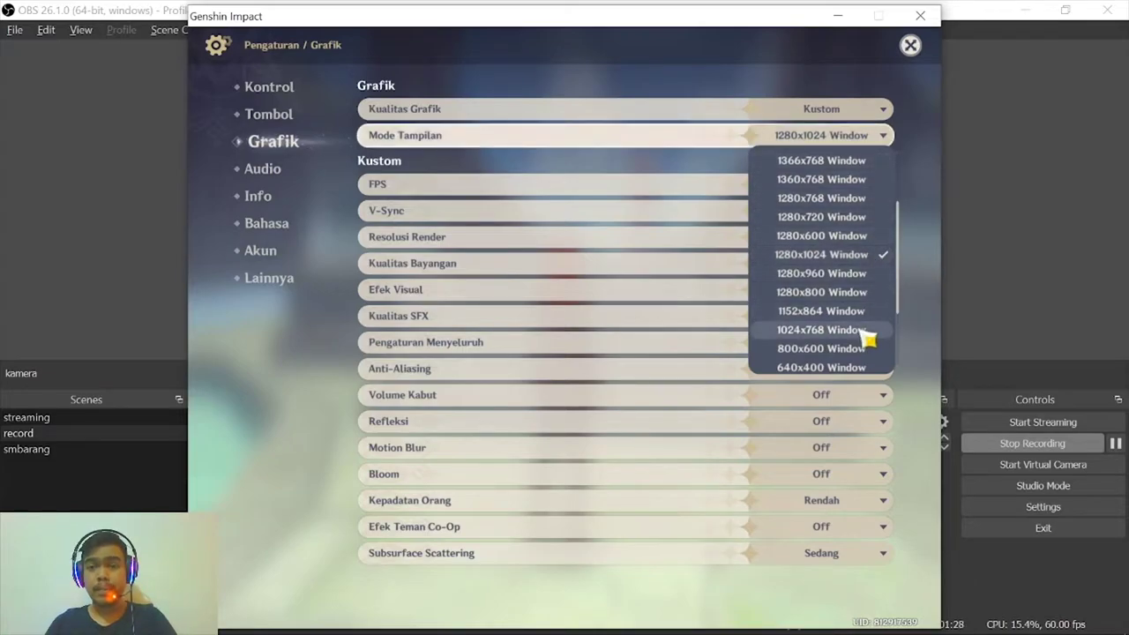
Step: Review the display mode resolutions offered in Genshin Impact's graphics settings without changing the selected mode
scroll(854, 327, "up", 6)
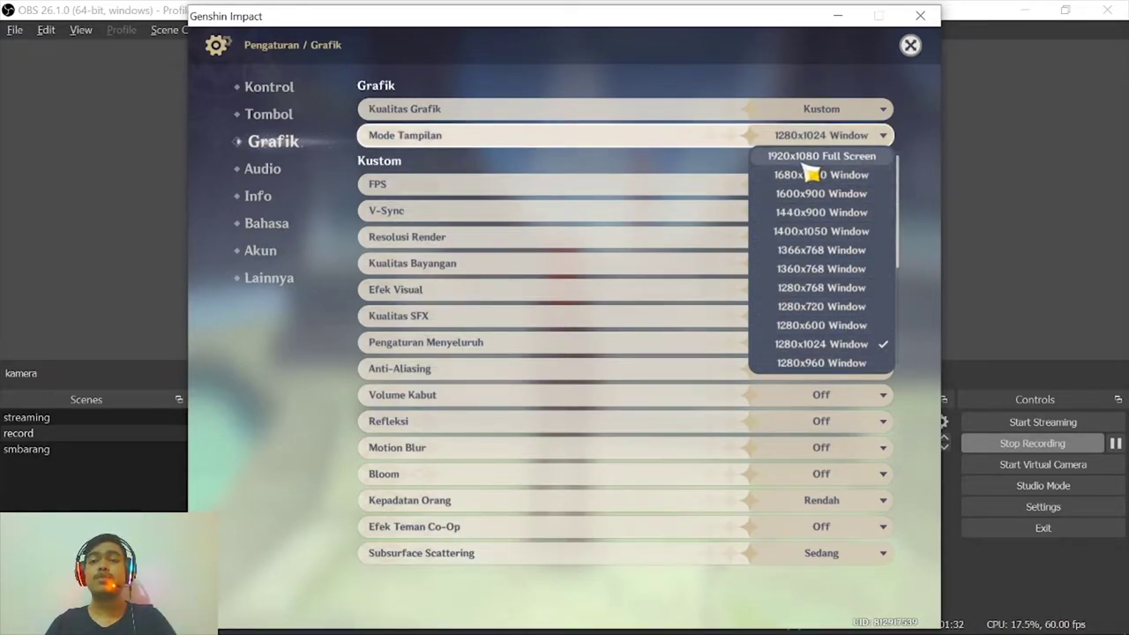
left_click(874, 142)
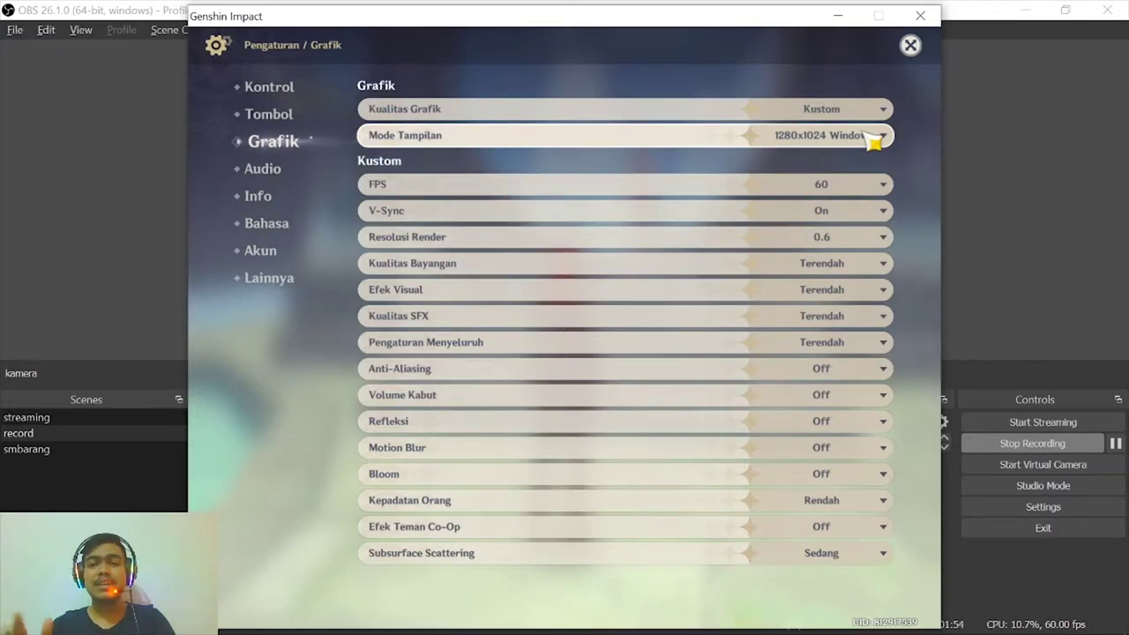
left_click(874, 141)
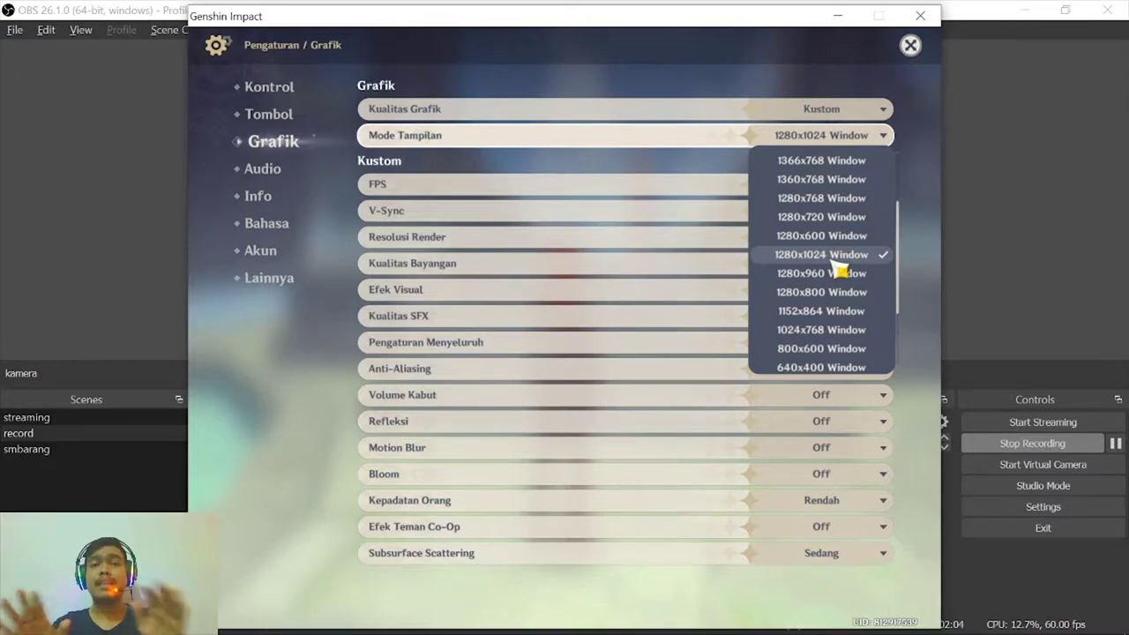
left_click(906, 107)
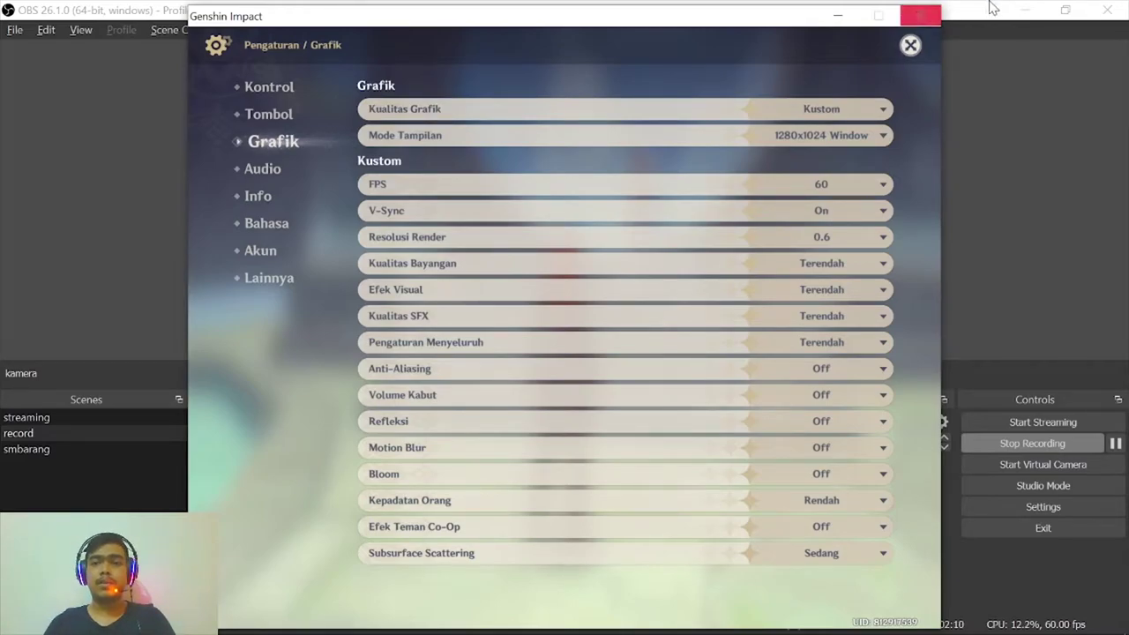
Step: Clear the open windows from the desktop, search Windows for Registry Editor, and launch it with administrator permission
left_click(1025, 10)
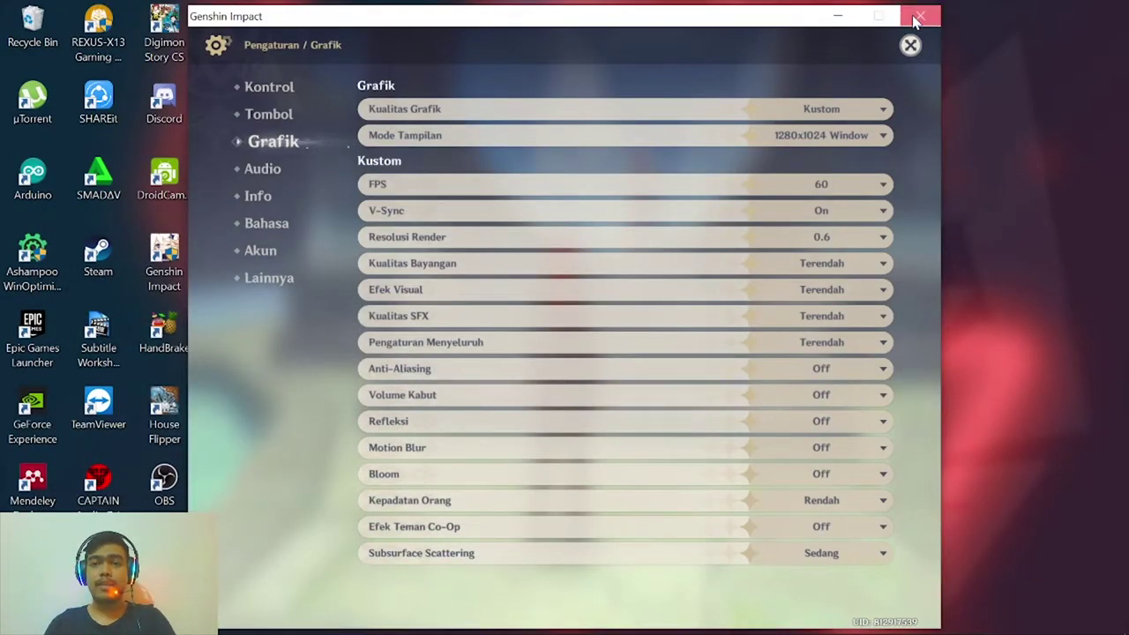
key("super+d")
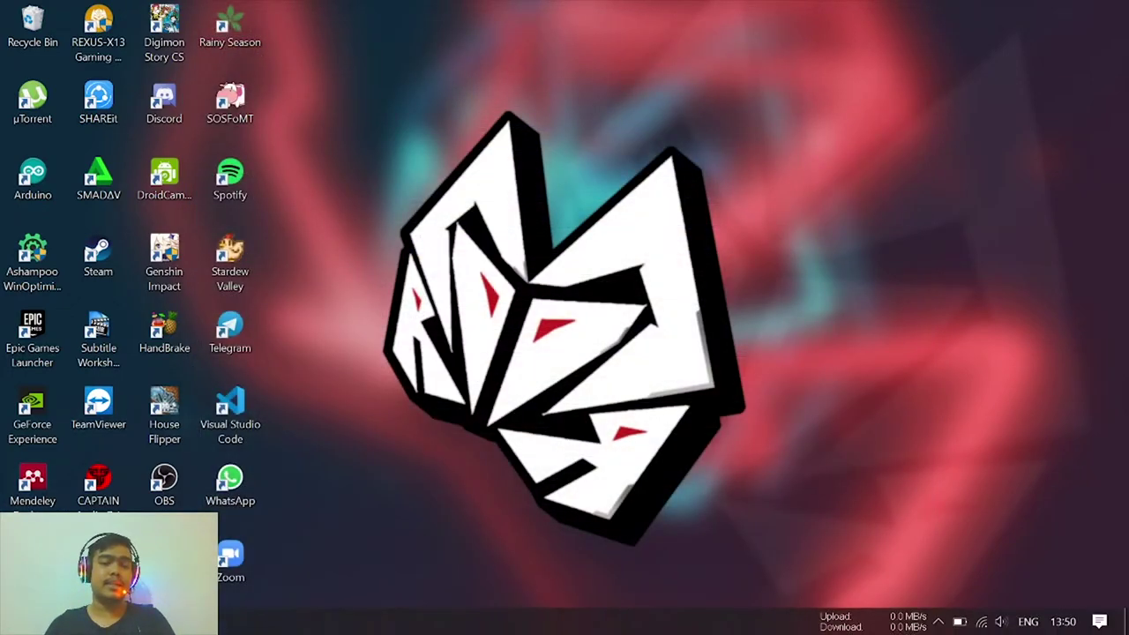
left_click(18, 625)
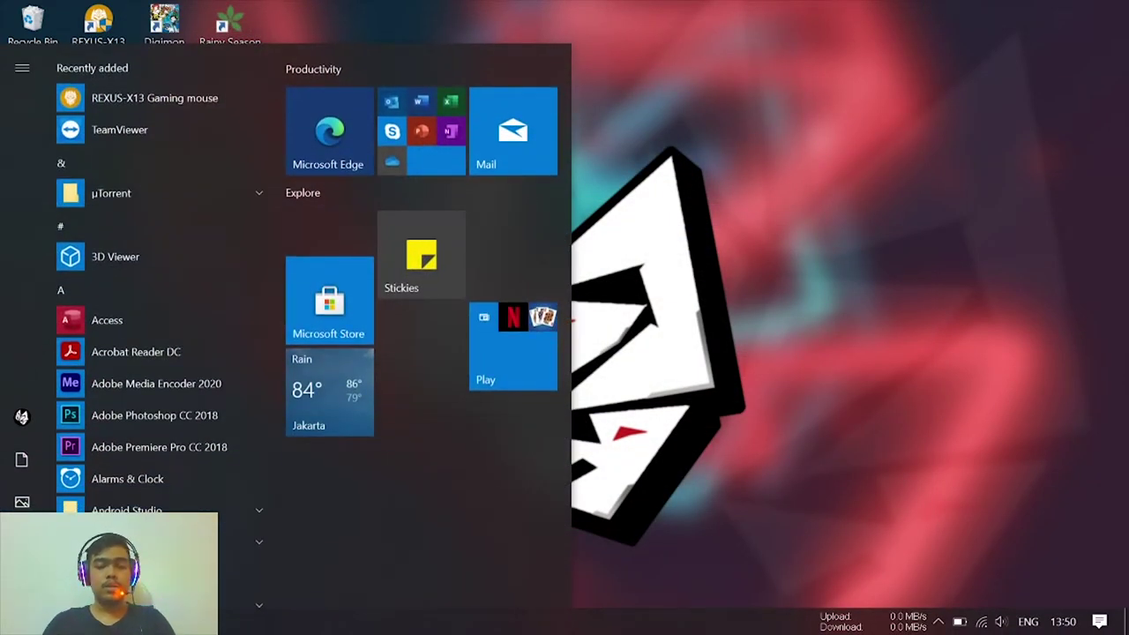
type("registr")
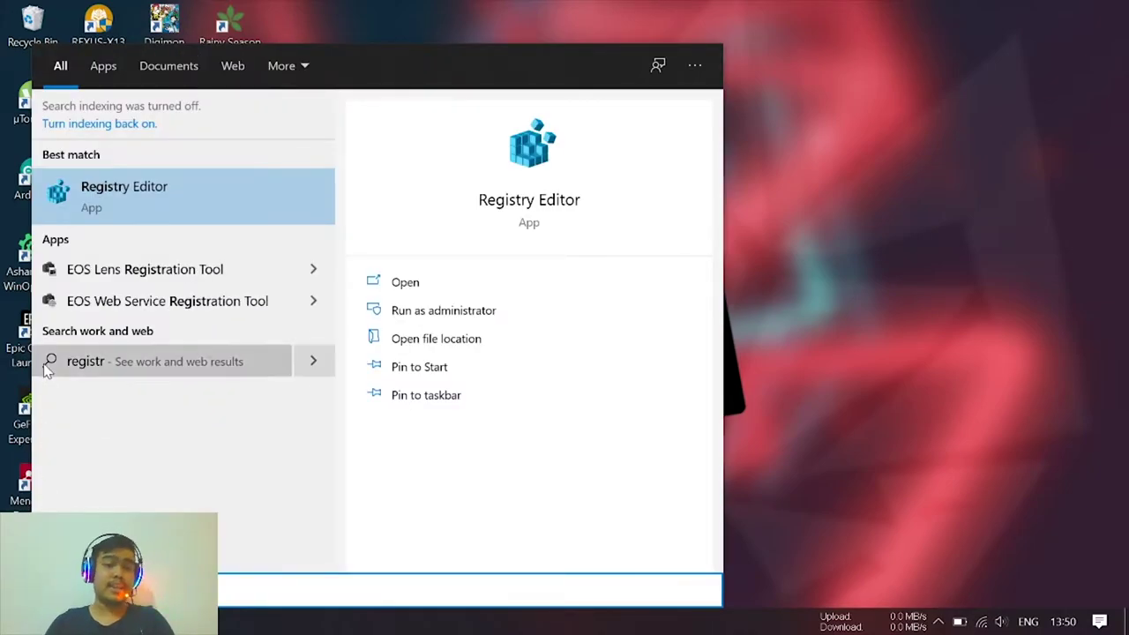
left_click(120, 198)
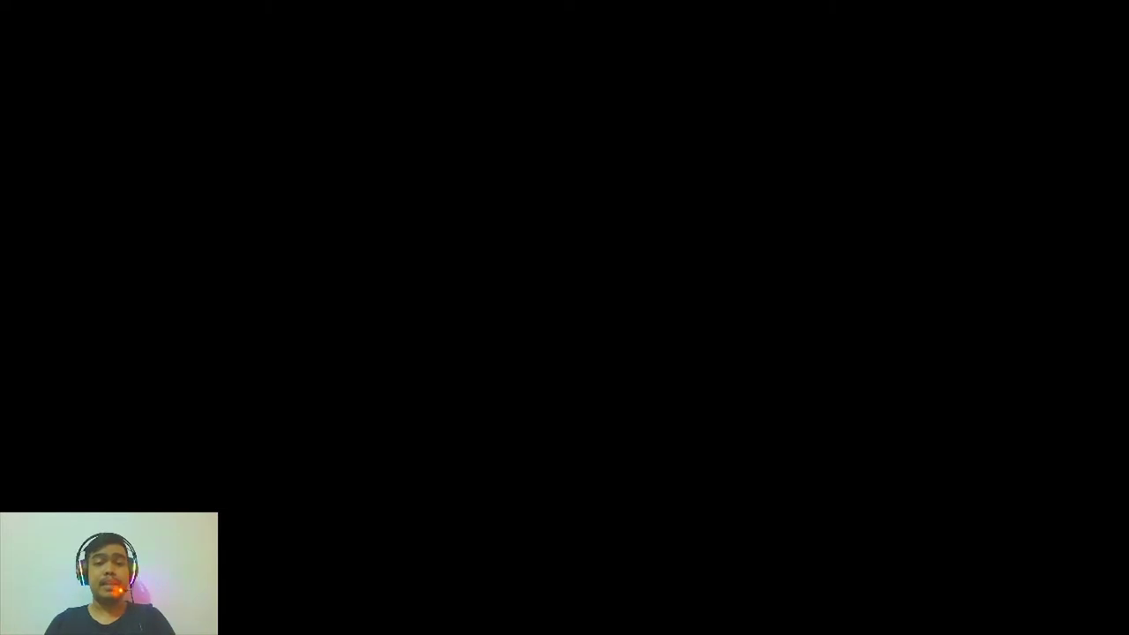
key("alt+y")
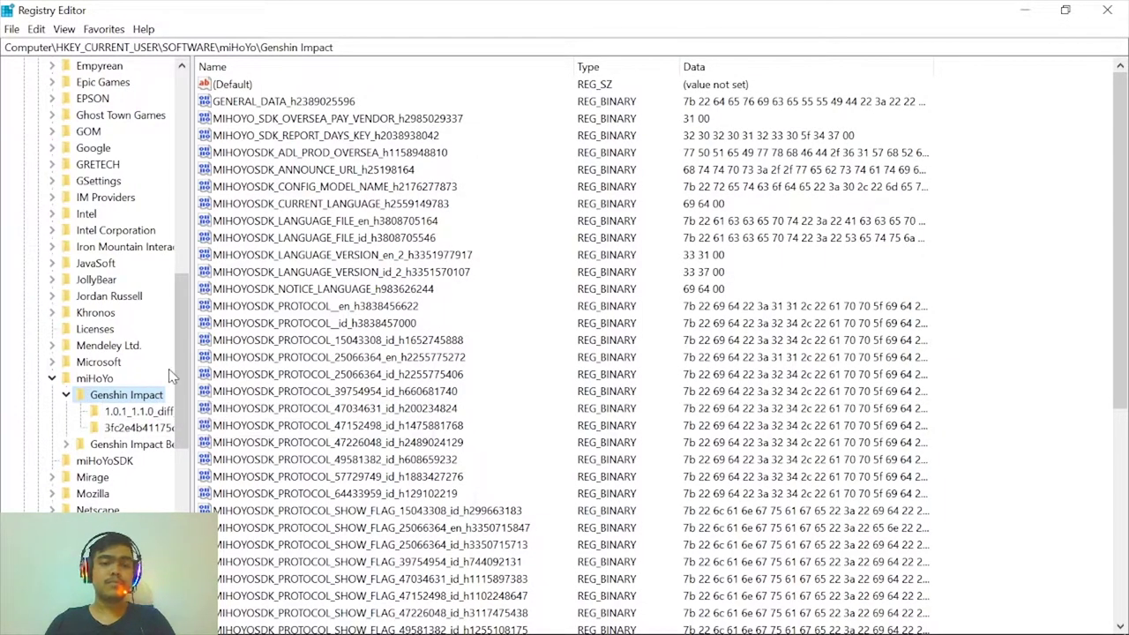
Step: Expand HKEY_CURRENT_USER and its SOFTWARE key in the registry tree
left_click_drag(186, 369, 183, 164)
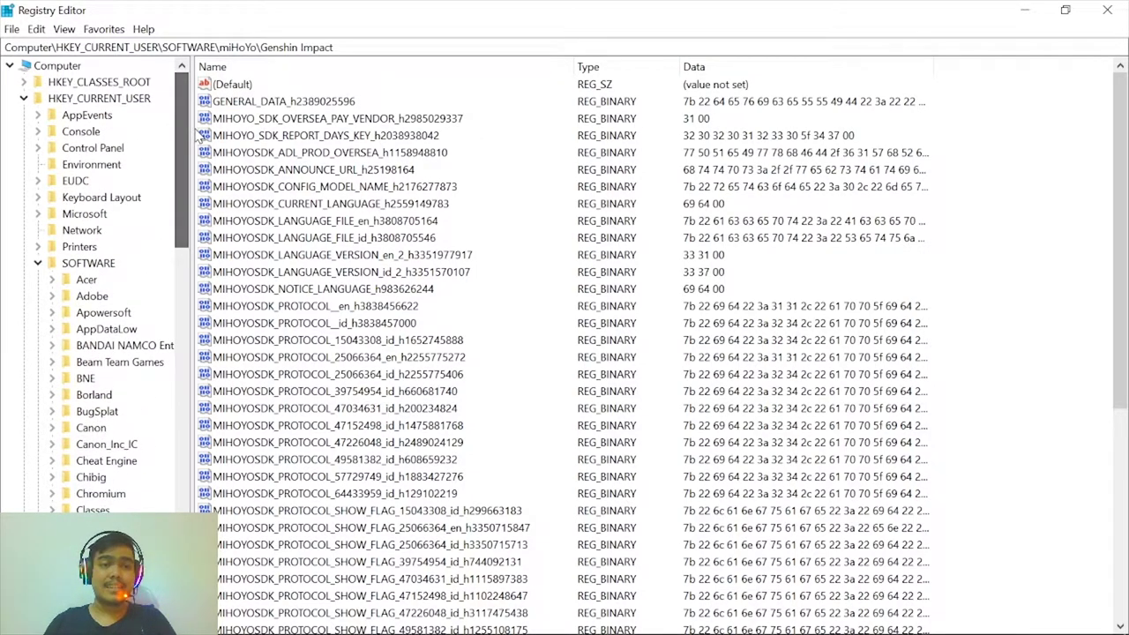
left_click(25, 99)
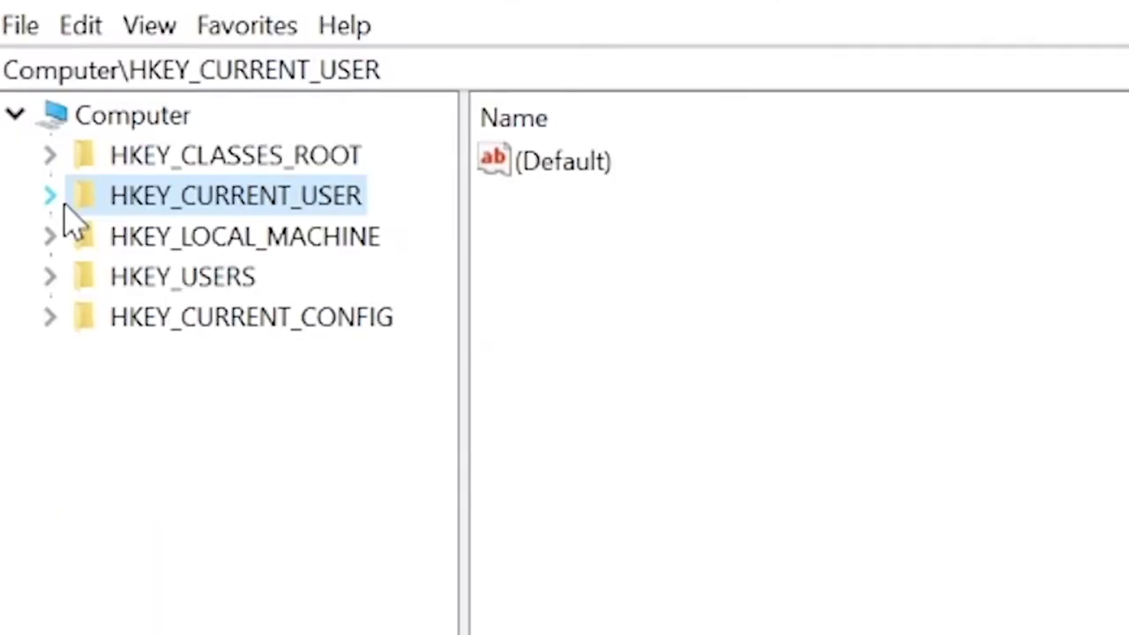
left_click(50, 196)
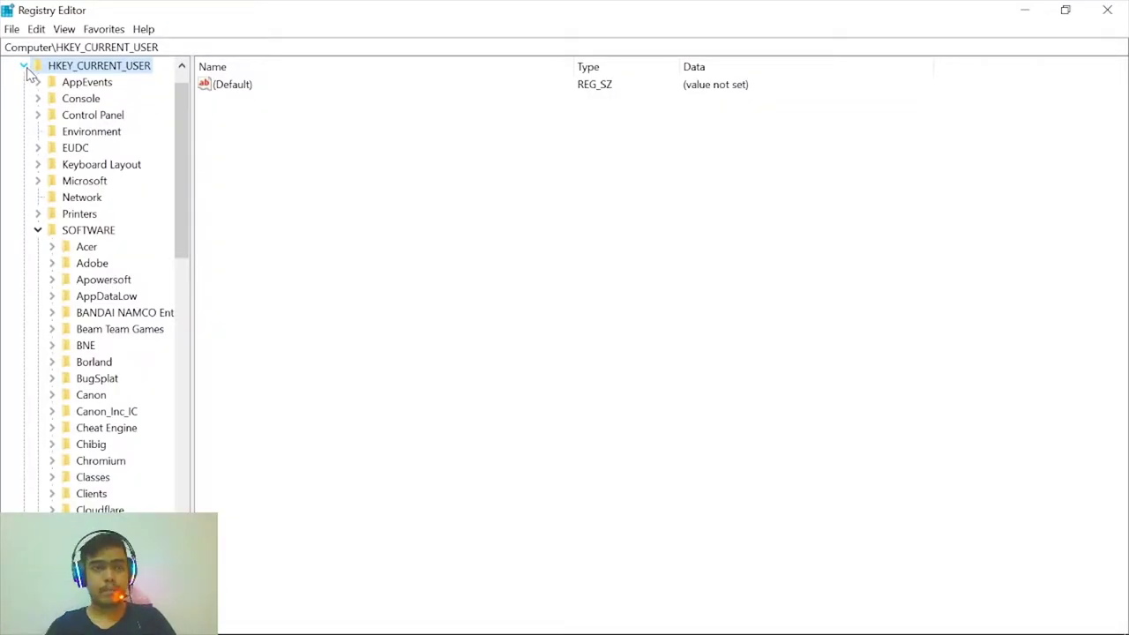
left_click(38, 230)
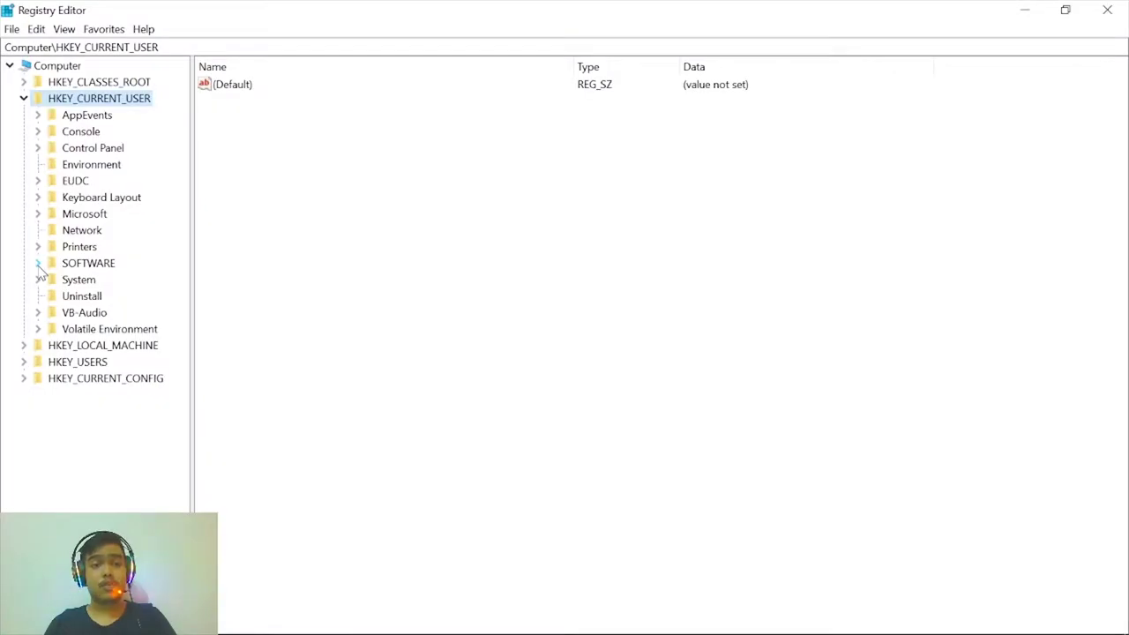
left_click(38, 265)
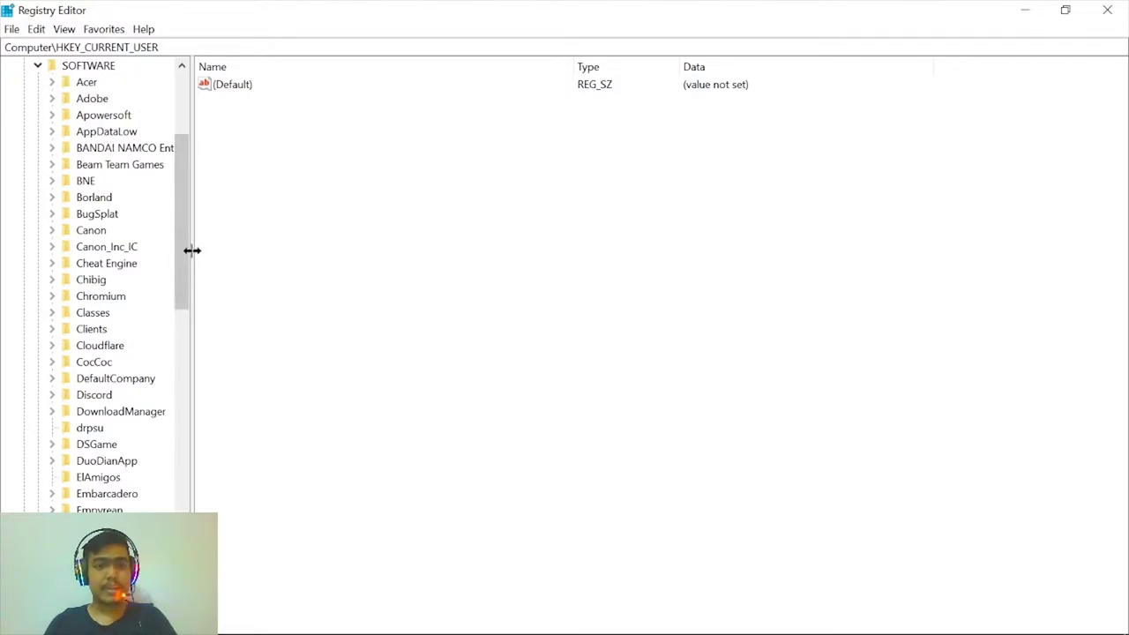
Step: Expand the miHoYo key under SOFTWARE and open its Genshin Impact key
left_click_drag(188, 248, 173, 397)
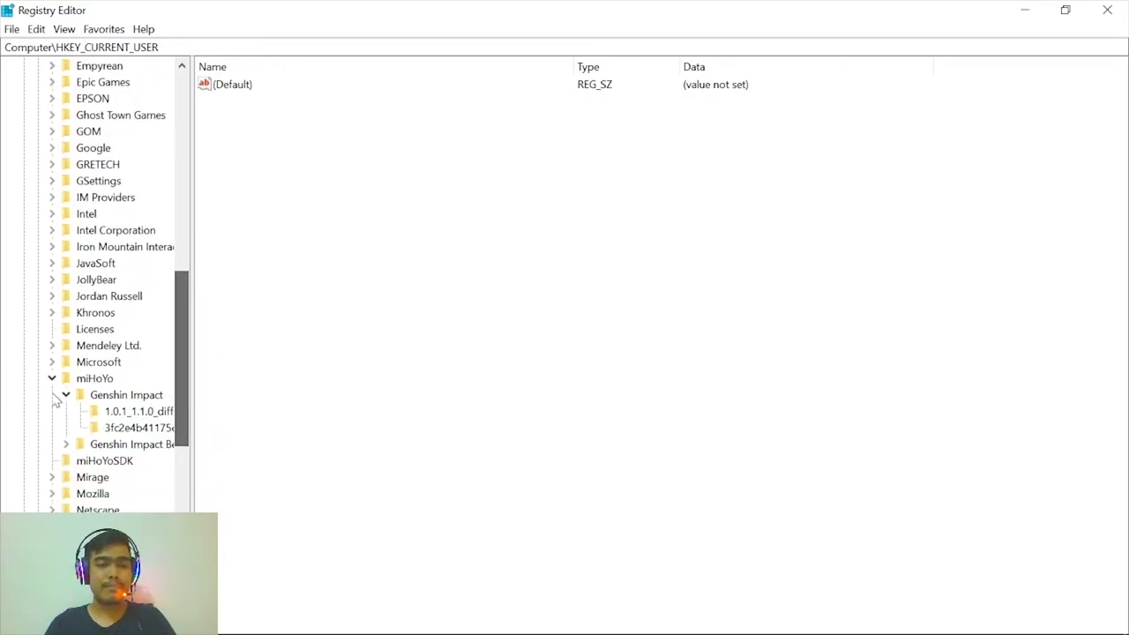
left_click(52, 379)
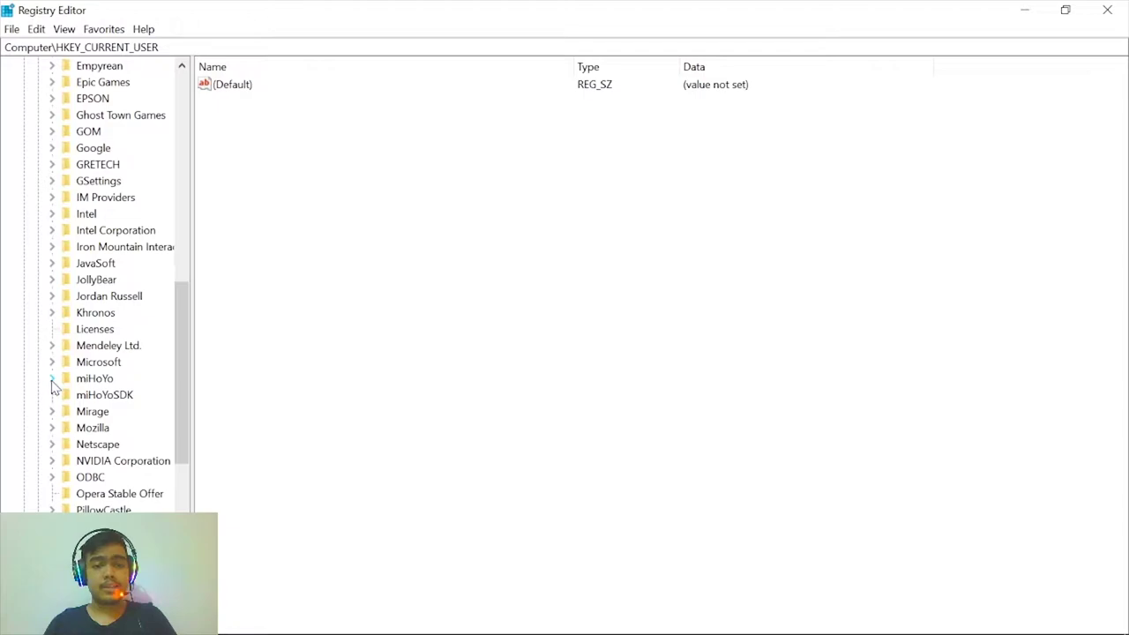
left_click(52, 380)
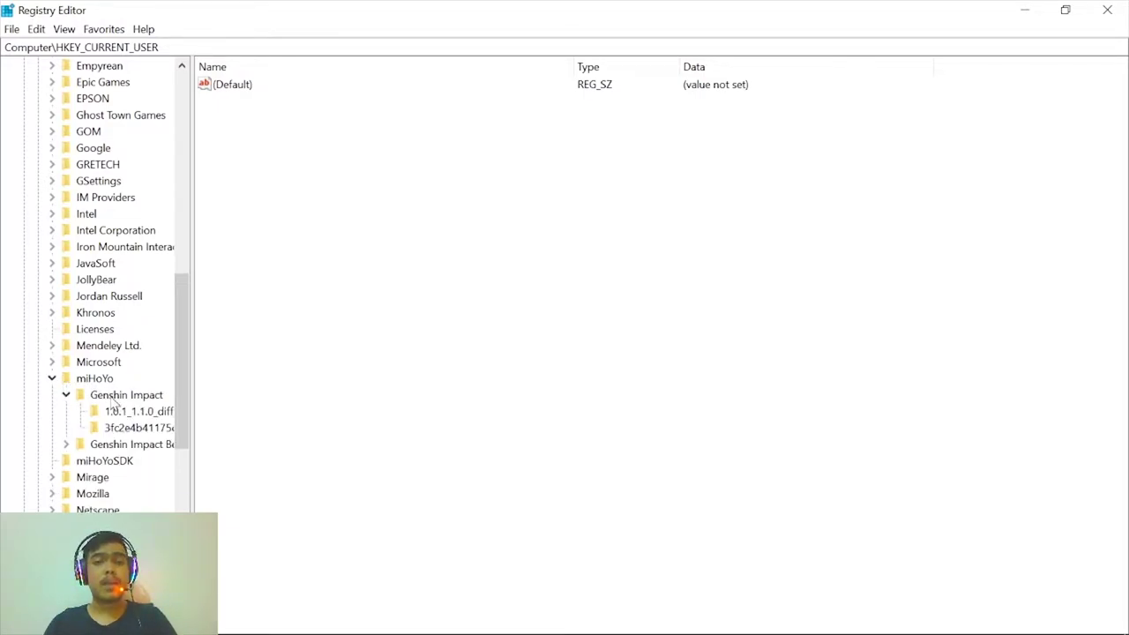
left_click(67, 396)
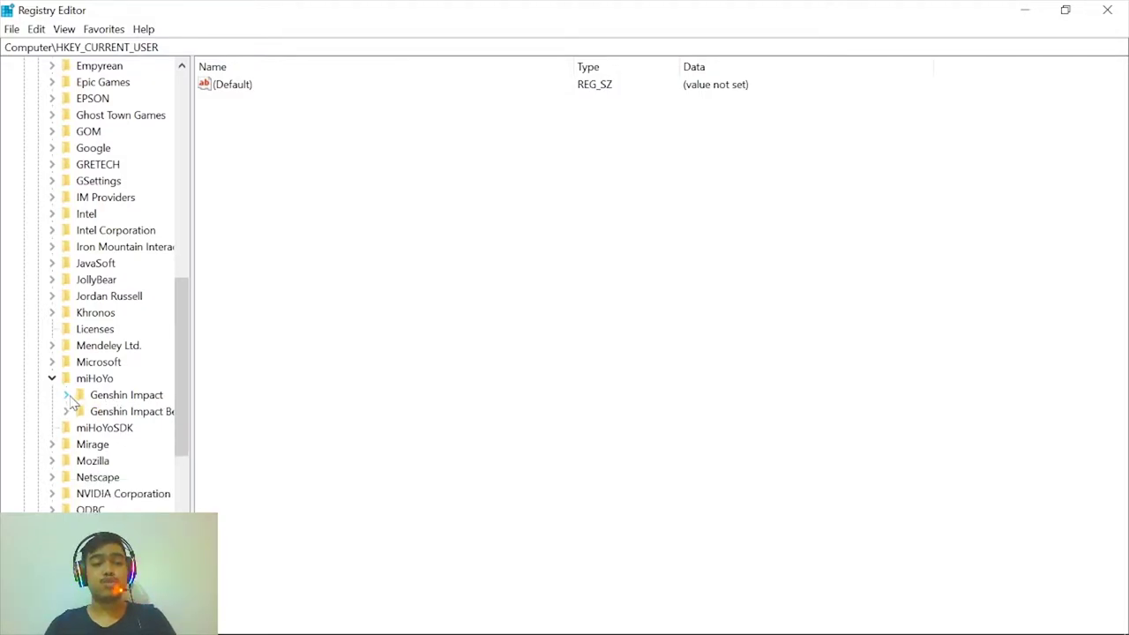
left_click(129, 396)
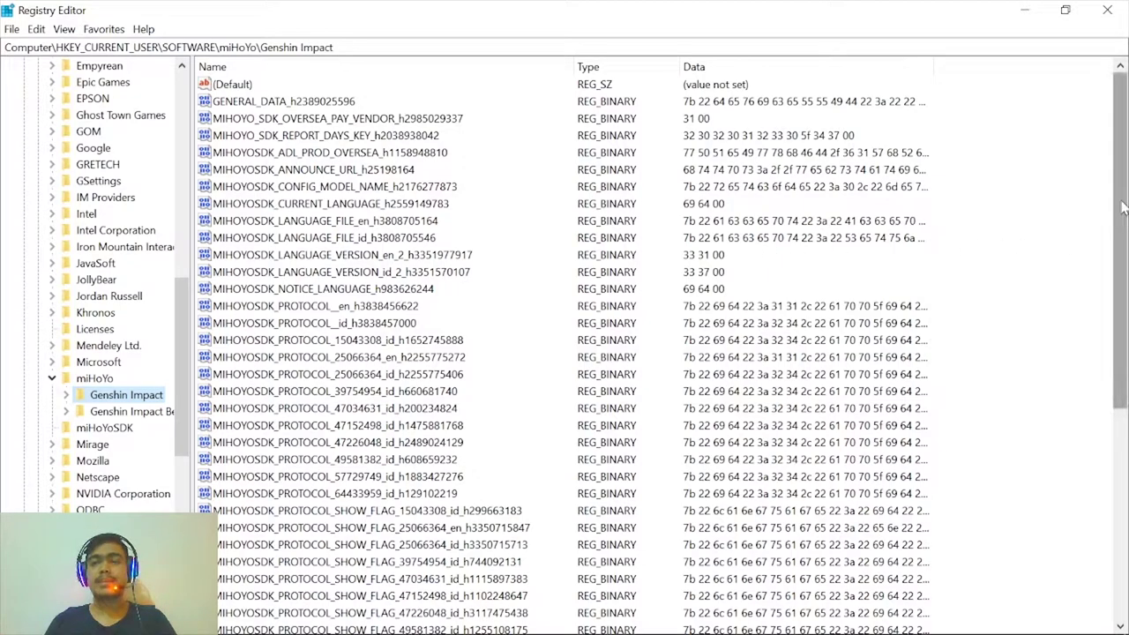
Step: Widen the Name column slightly and set the Screenmanager Is Fullscreen mode value to 1 in the Genshin Impact key
left_click_drag(1122, 207, 1122, 416)
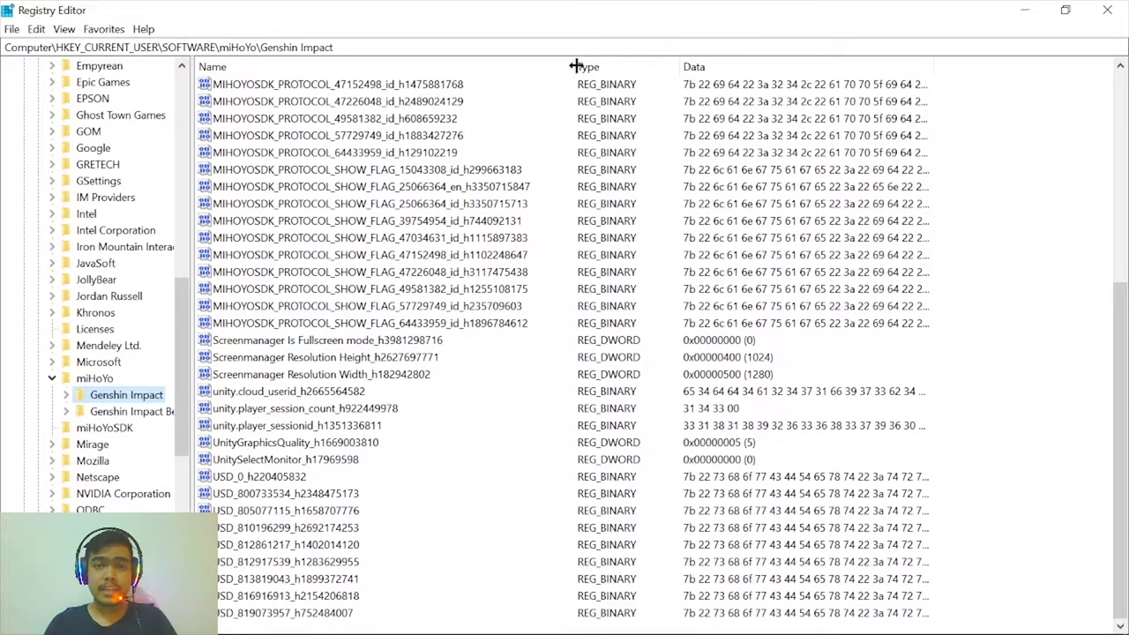
left_click_drag(575, 66, 610, 93)
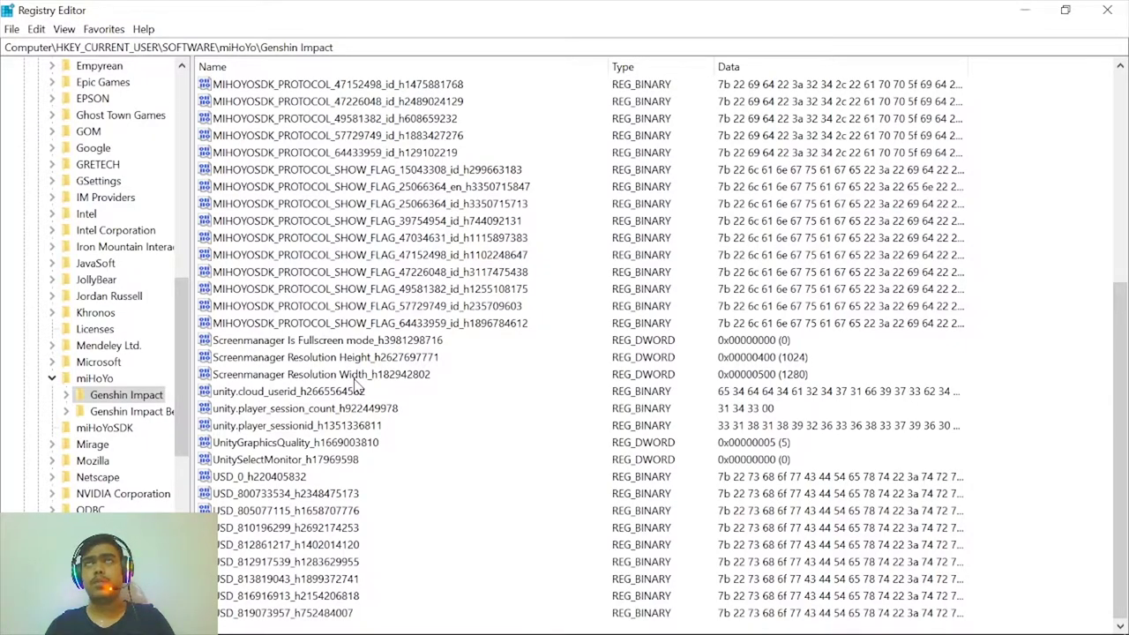
left_click(364, 342)
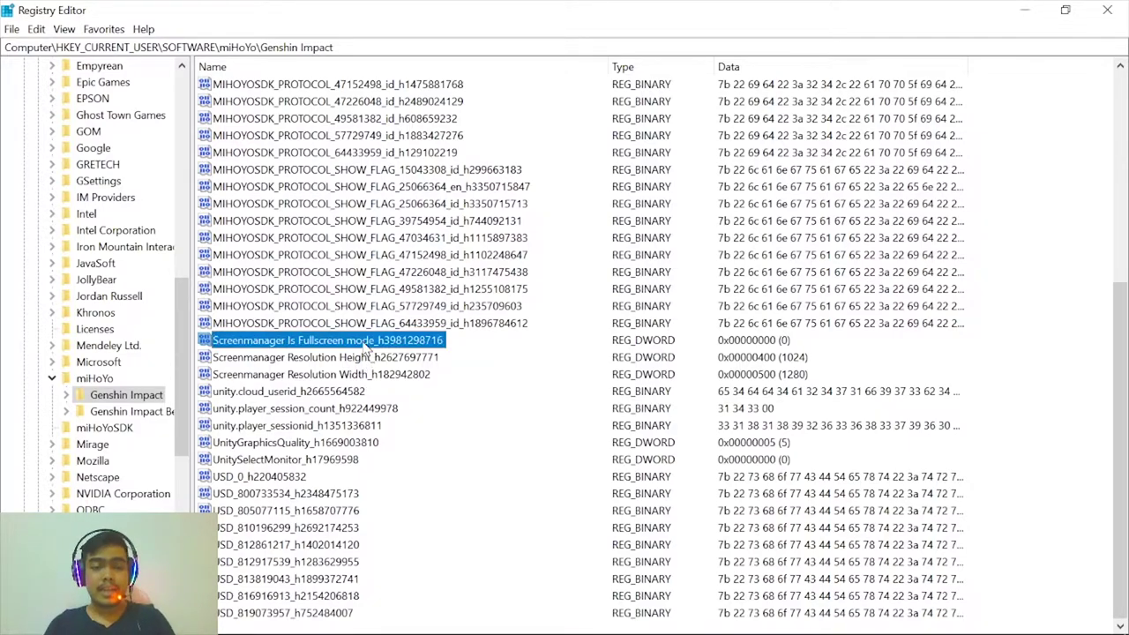
double_click(347, 349)
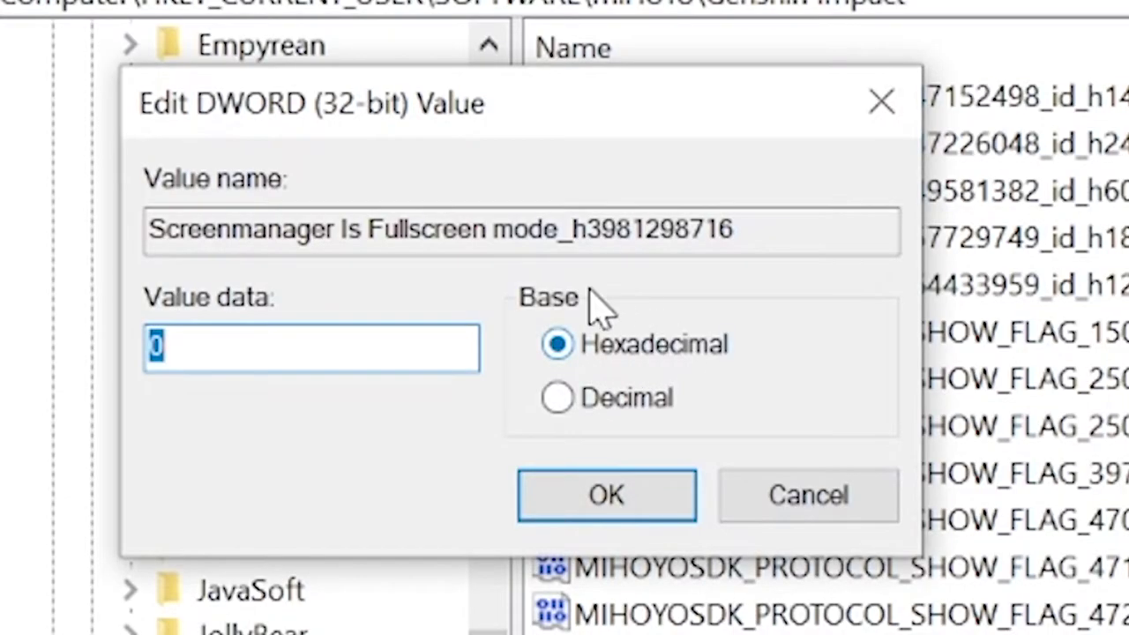
key("End")
key("BackSpace")
type("1")
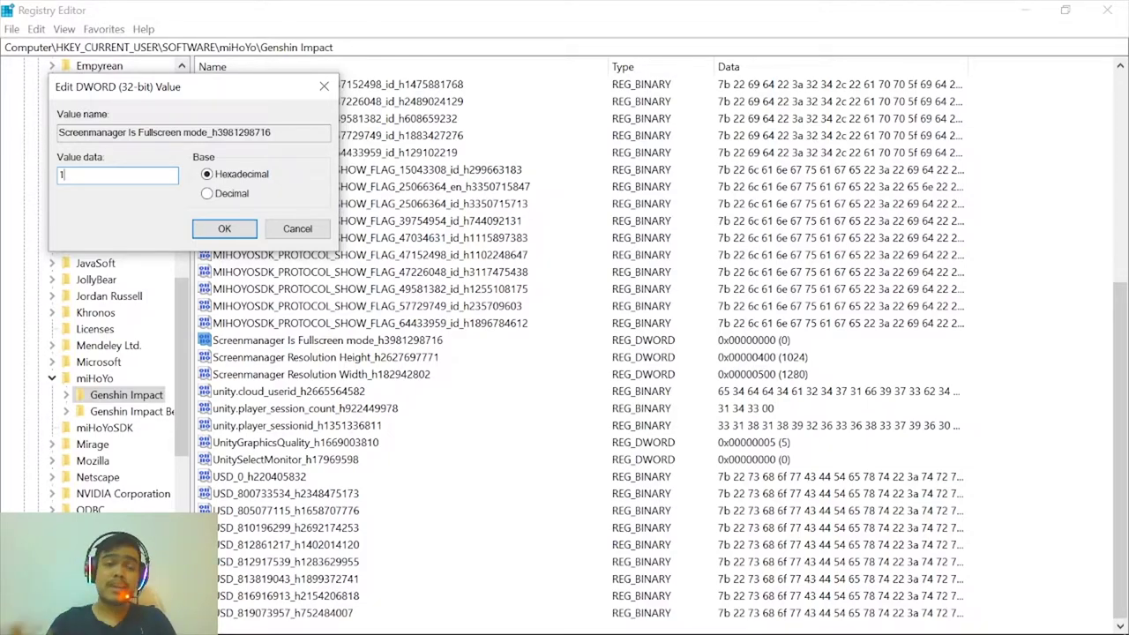
left_click(203, 235)
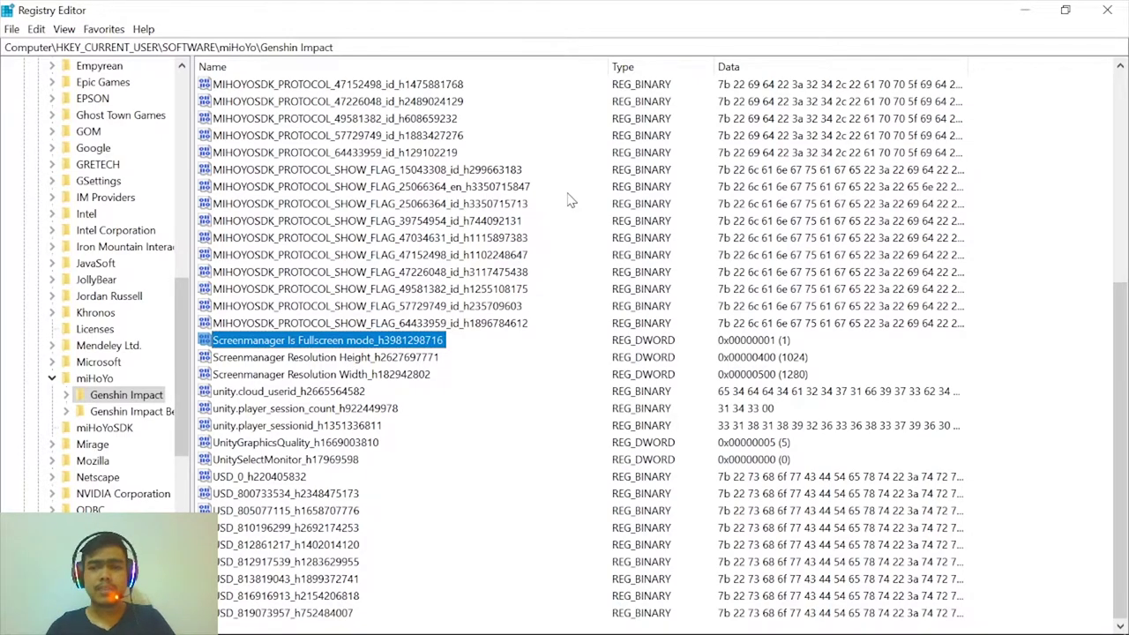
Step: Minimize Registry Editor and open the Windows display settings from the desktop in a maximized window
left_click(1016, 11)
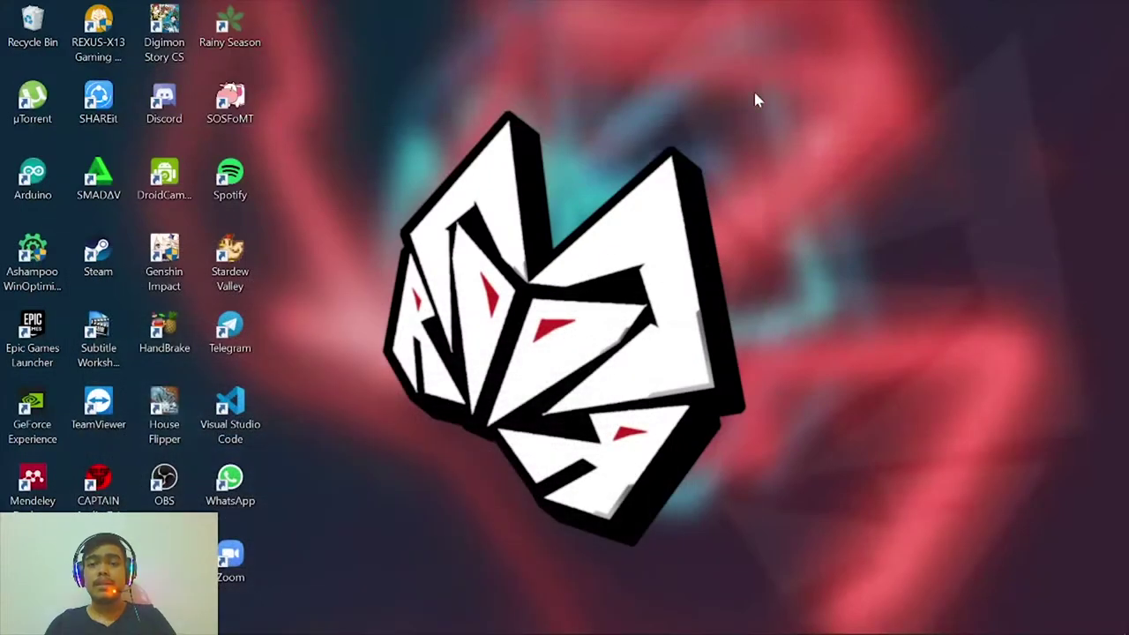
right_click(706, 104)
left_click(781, 278)
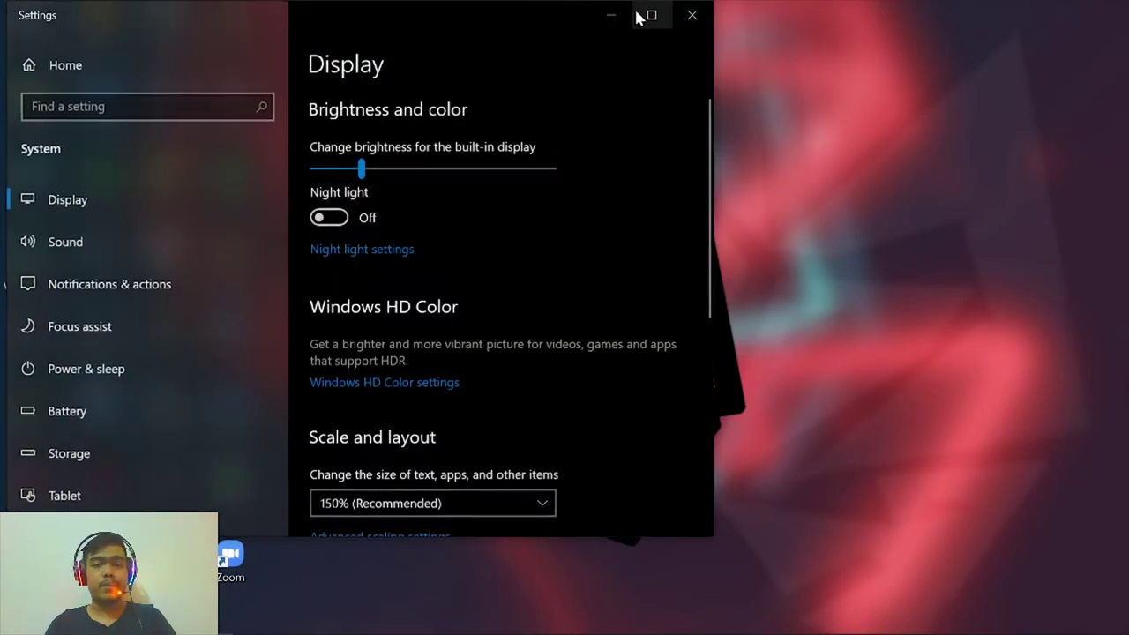
left_click(650, 15)
Step: Examine the display resolutions Windows offers, leave the selection as it is, and close the settings window
scroll(622, 485, "down", 3)
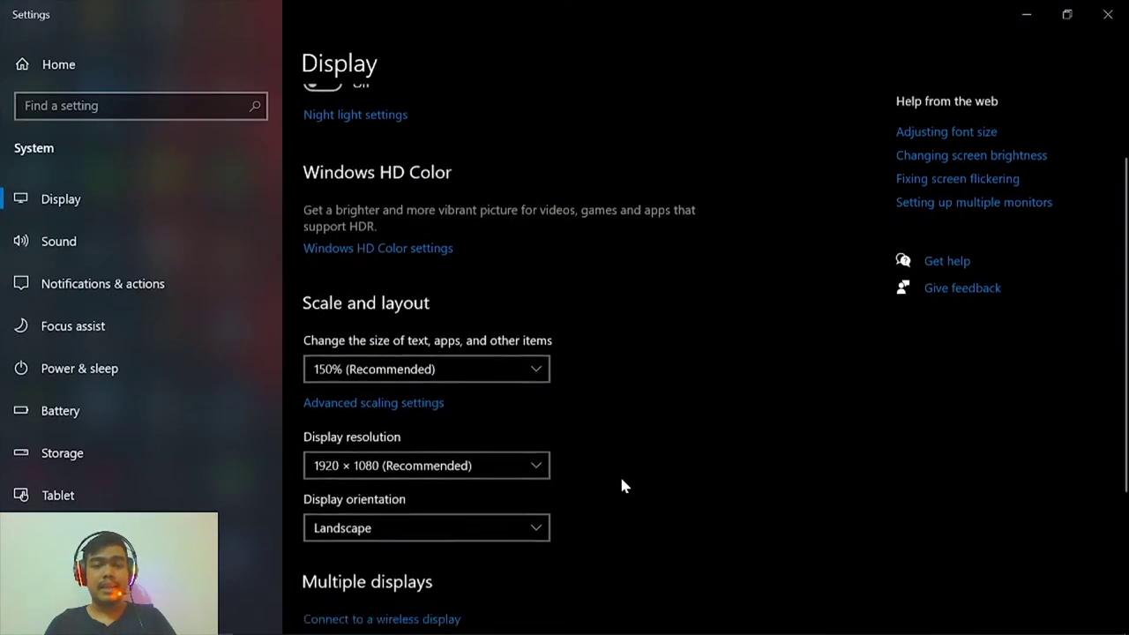
scroll(622, 485, "down", 3)
left_click(495, 299)
left_click(495, 300)
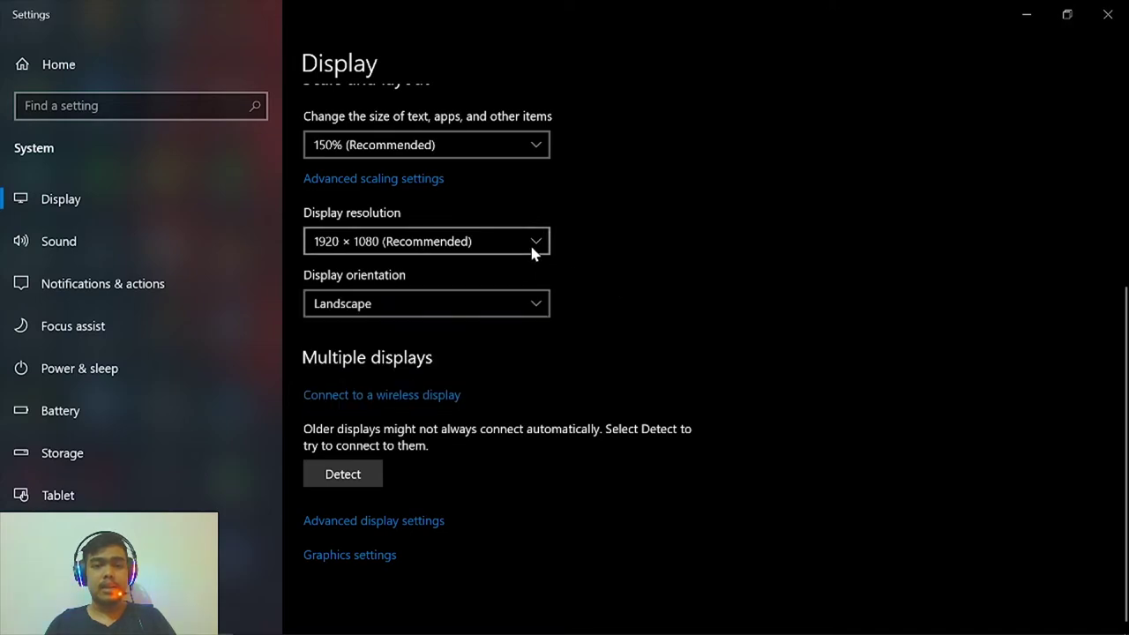
left_click(455, 245)
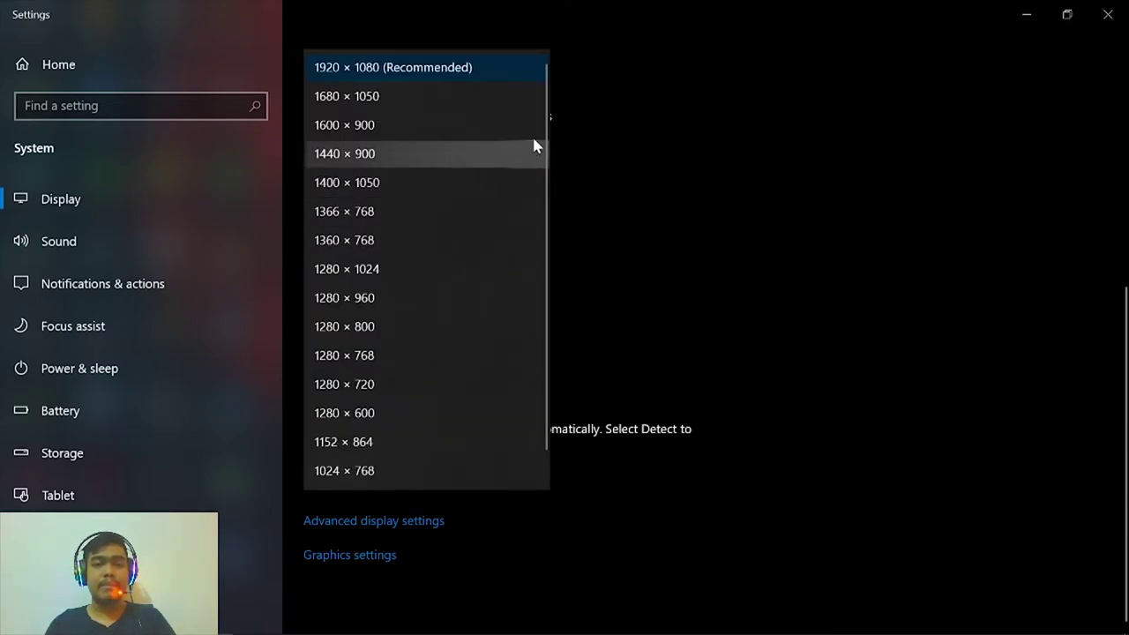
scroll(439, 292, "down", 1)
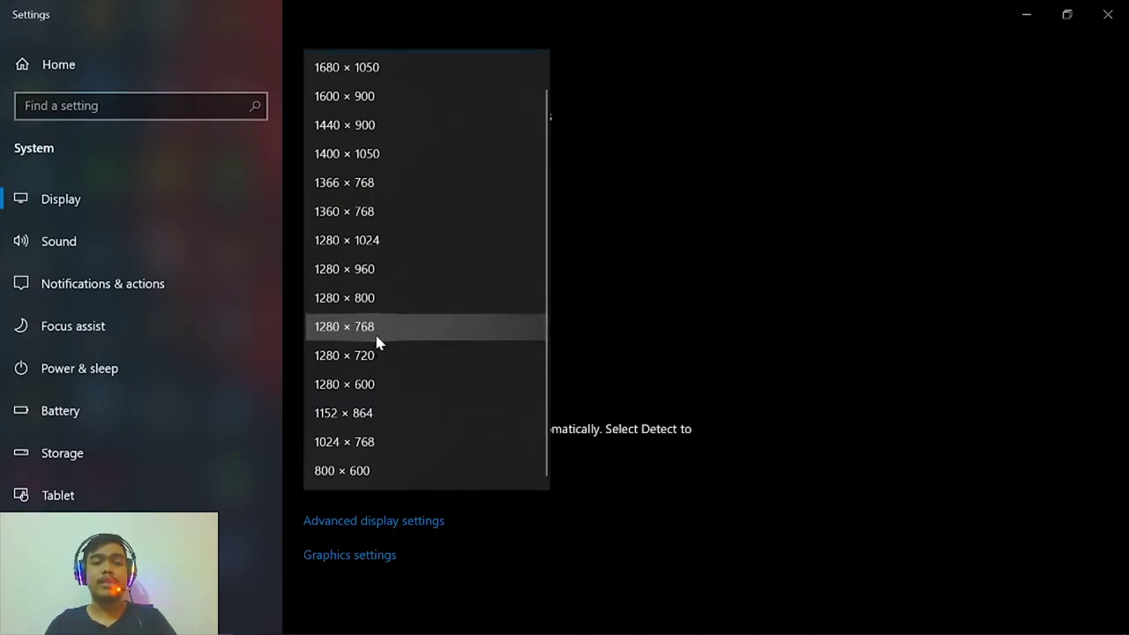
left_click(733, 265)
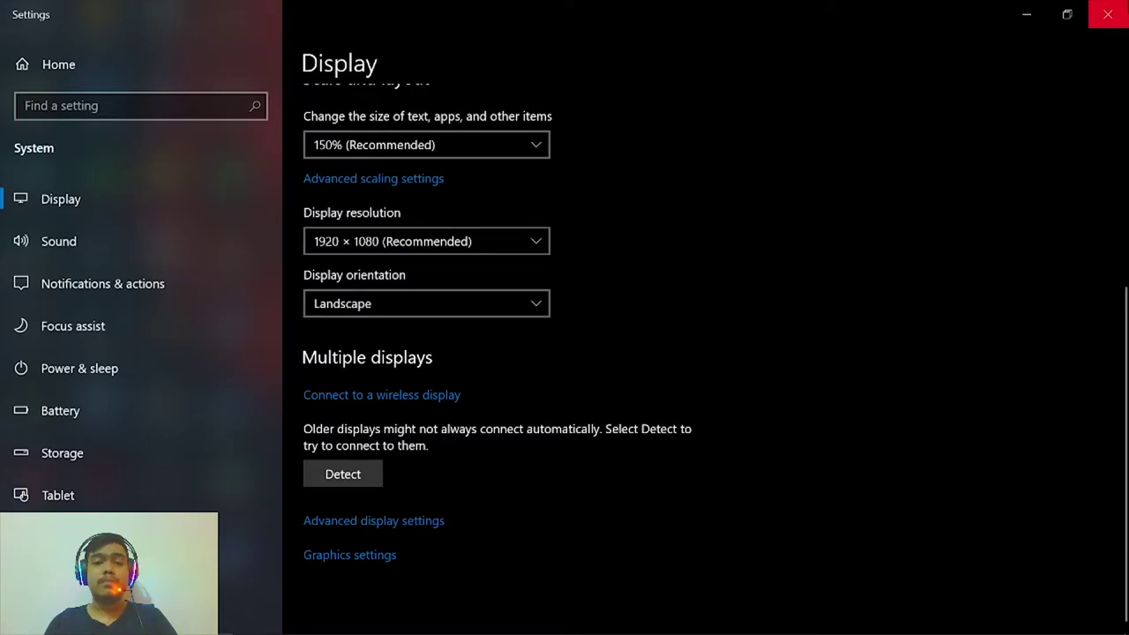
left_click(1108, 14)
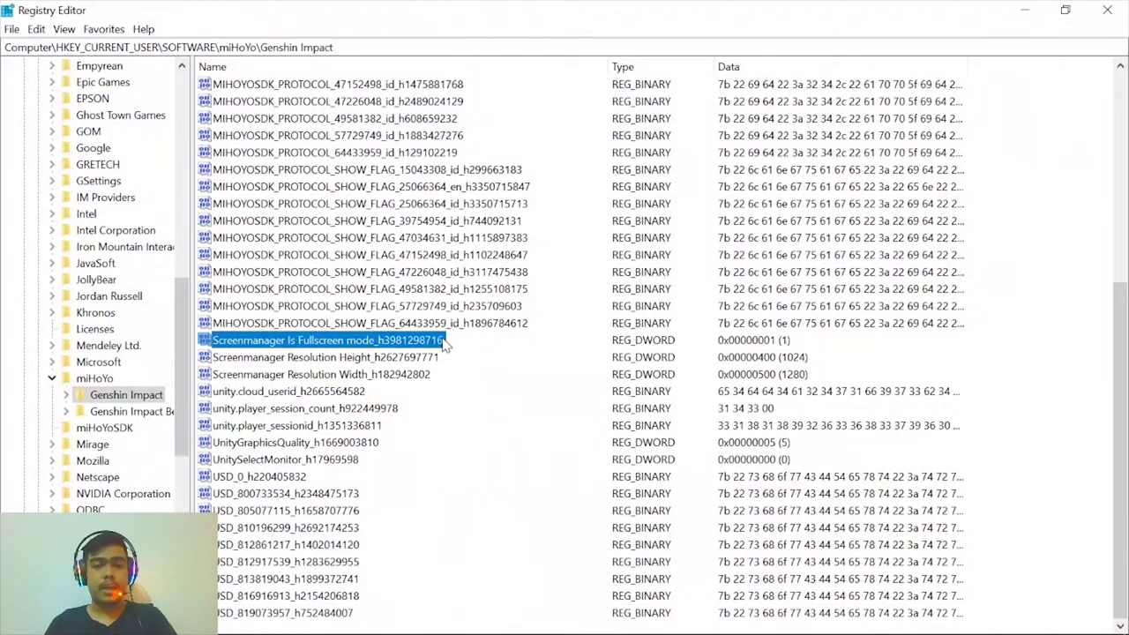
Step: Set the Screenmanager Resolution Width value to 1280 in decimal base
left_click(364, 376)
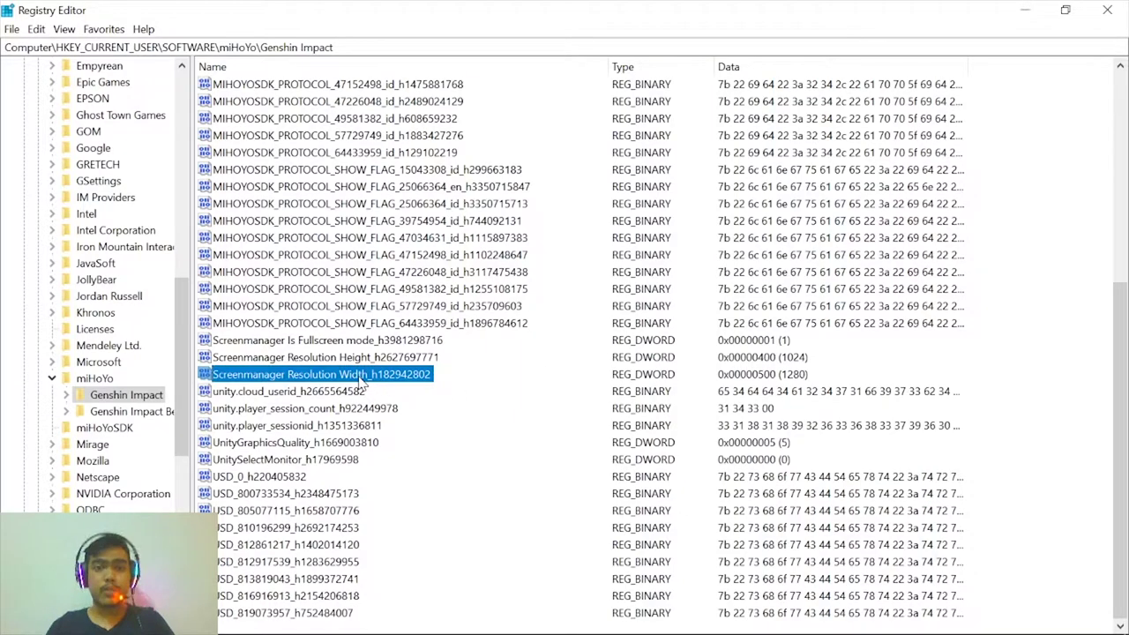
double_click(362, 377)
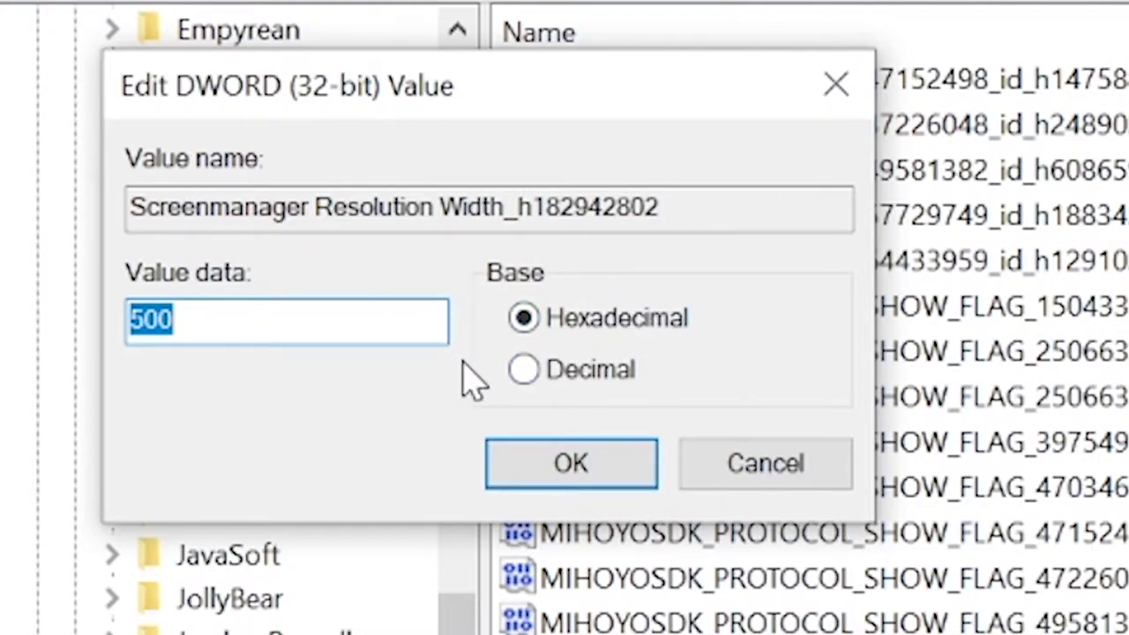
left_click(524, 379)
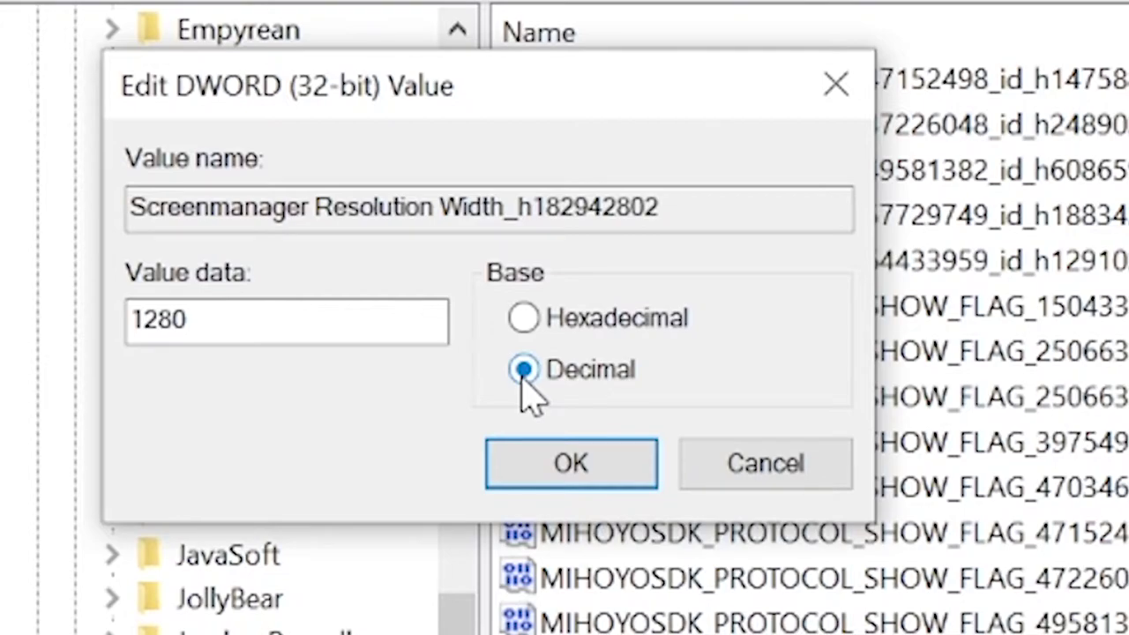
left_click(187, 320)
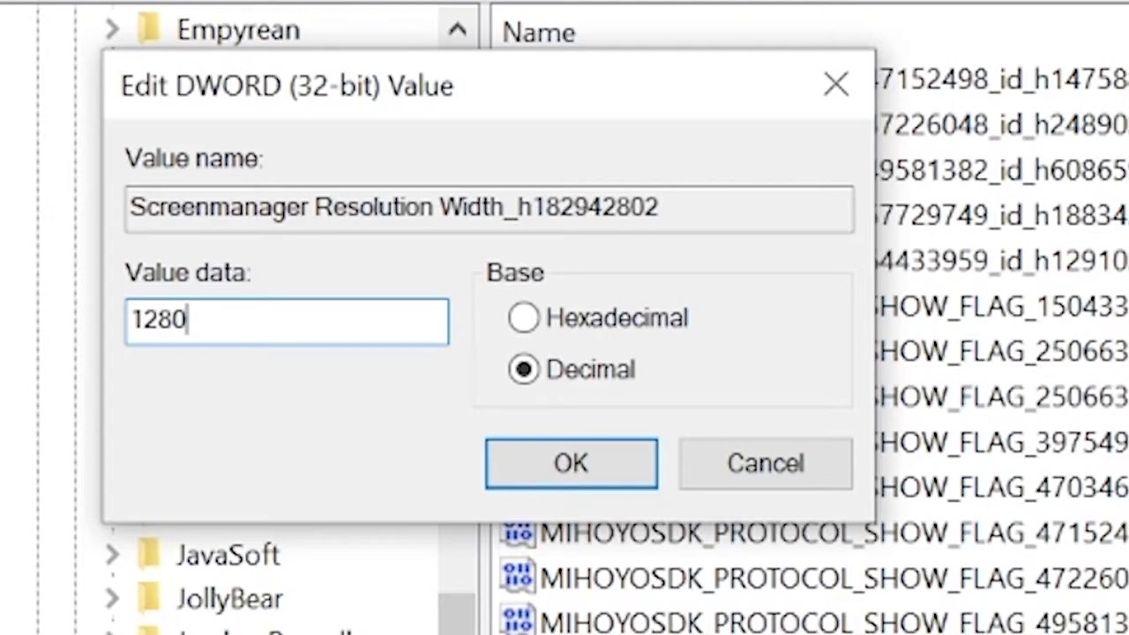
left_click_drag(187, 320, 85, 335)
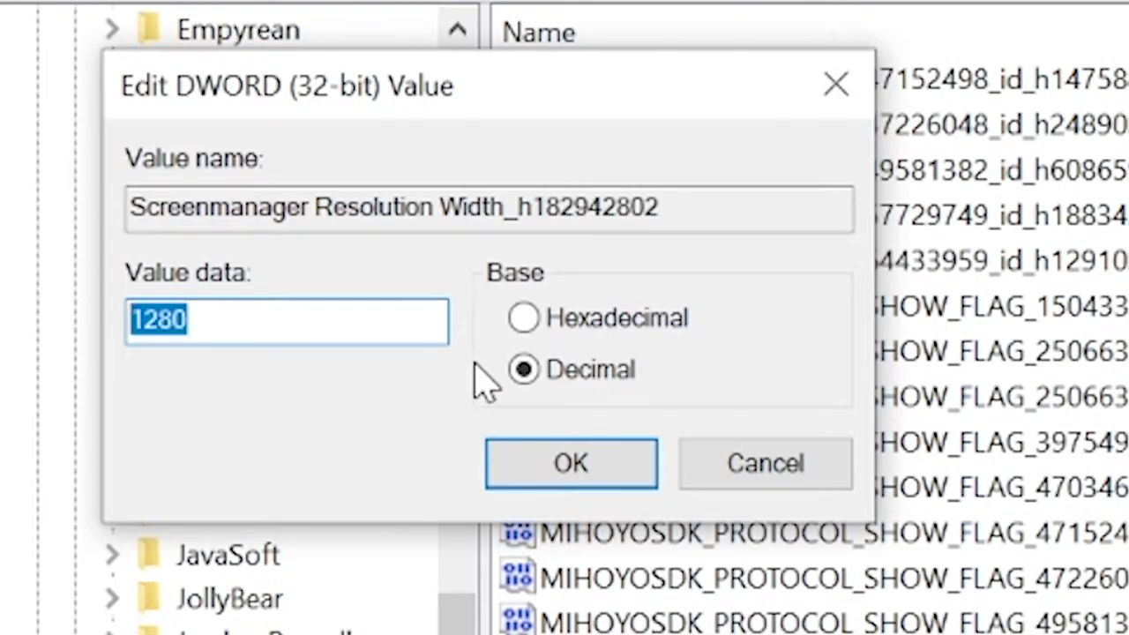
left_click(538, 462)
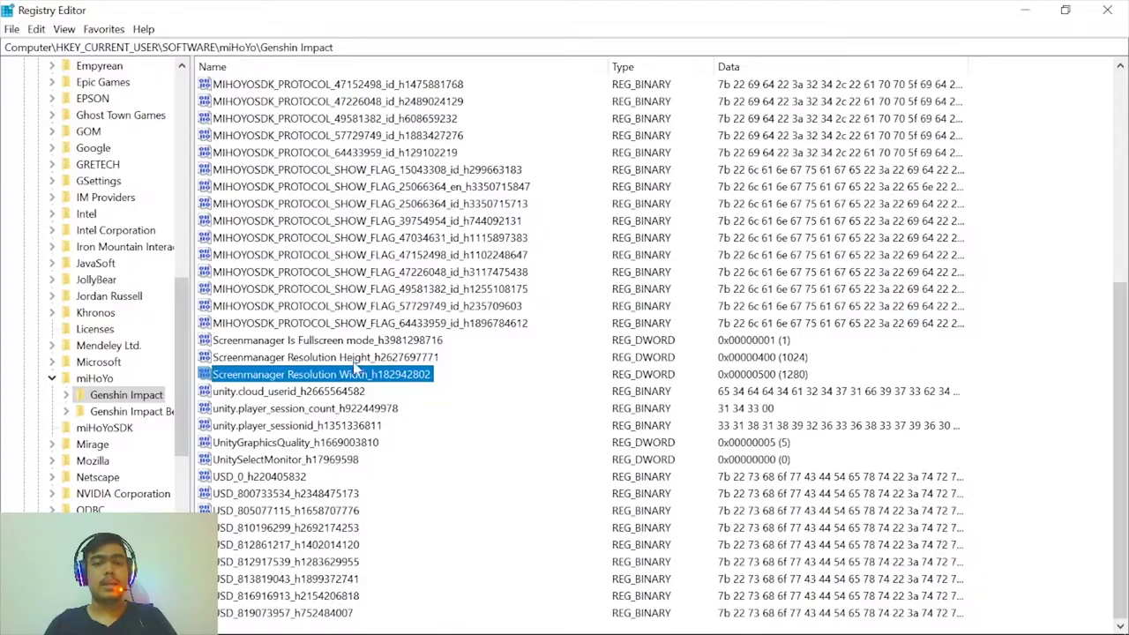
Step: Set the Screenmanager Resolution Height value to 768 in decimal base
left_click(359, 358)
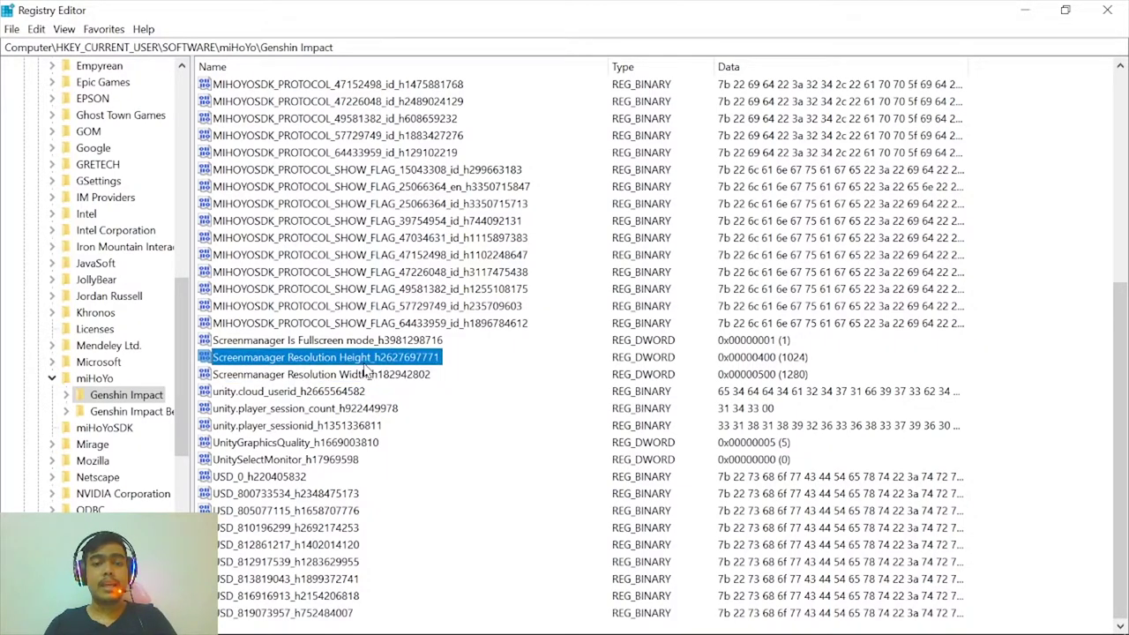
double_click(360, 358)
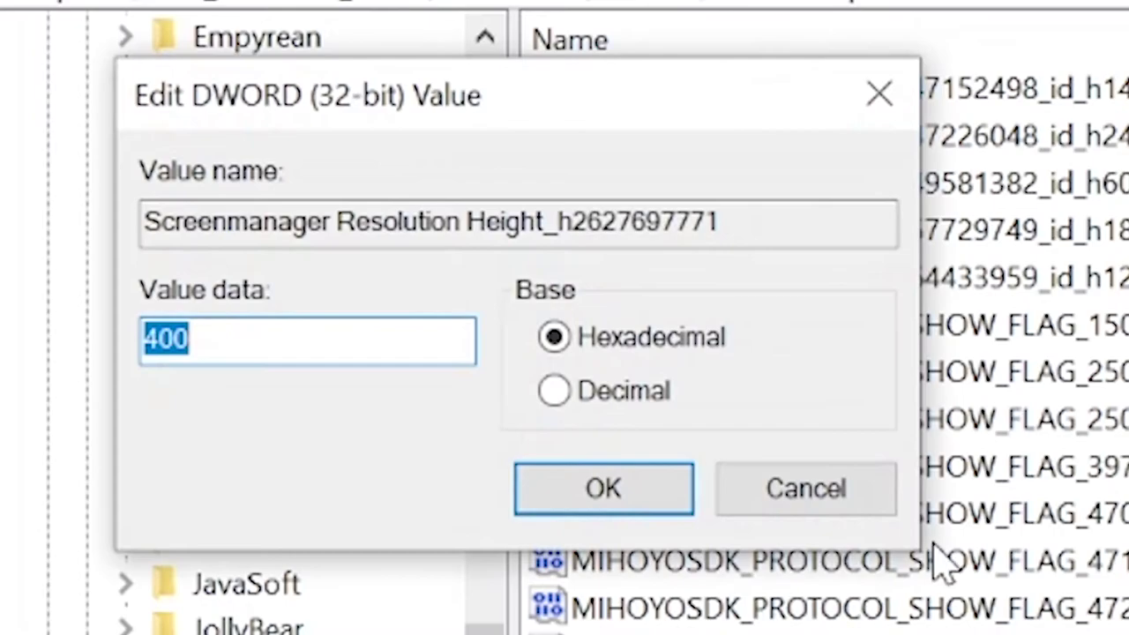
left_click(554, 391)
left_click(204, 340)
key("BackSpace")
key("BackSpace")
key("BackSpace")
key("BackSpace")
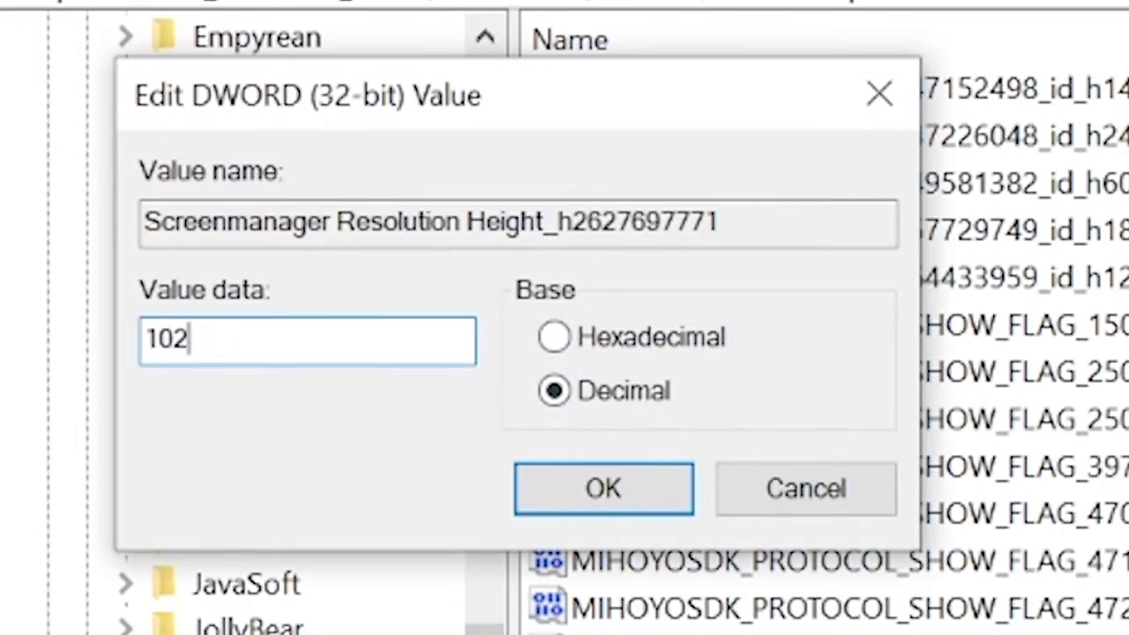
type("768")
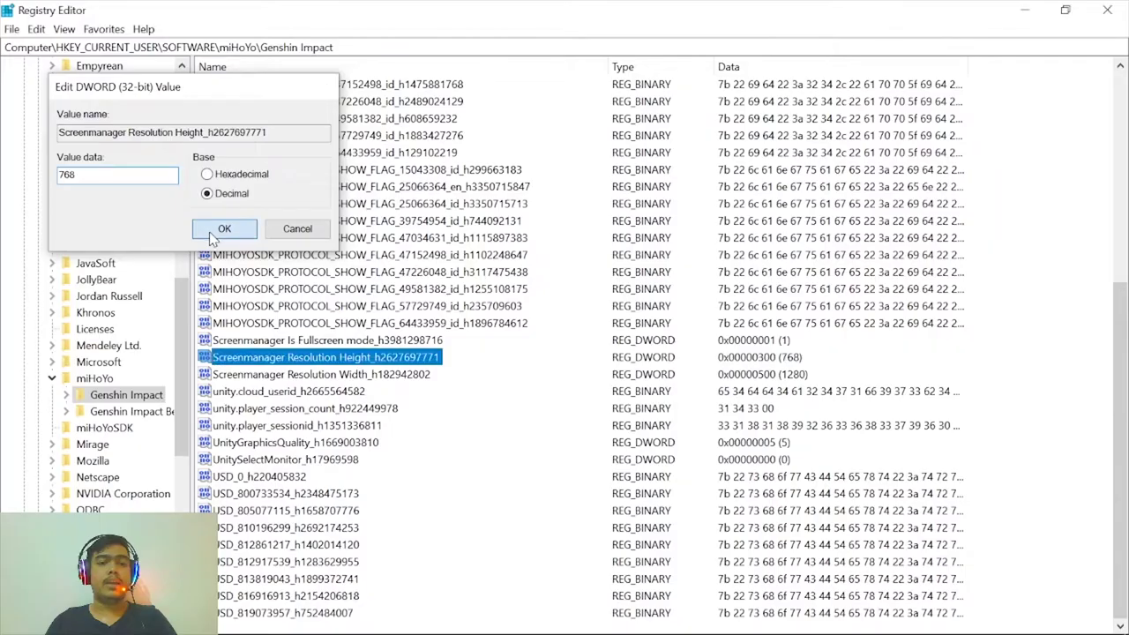
left_click(529, 486)
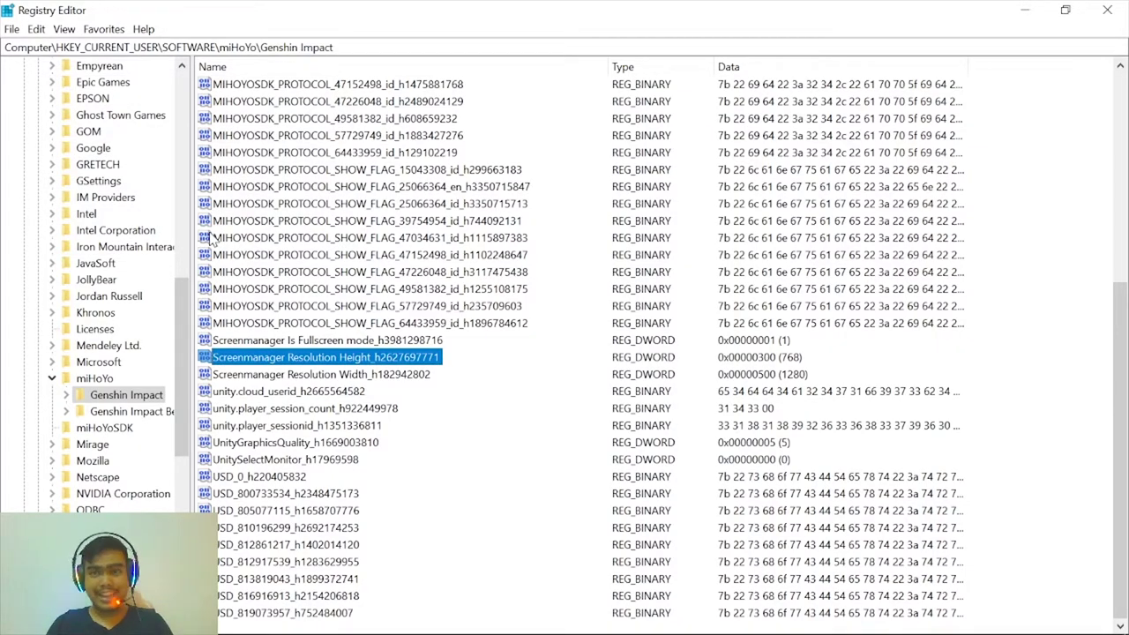
Step: Close Registry Editor, then launch Genshin Impact from the desktop to check its display at 1280 × 768 and quit the game
left_click(1107, 10)
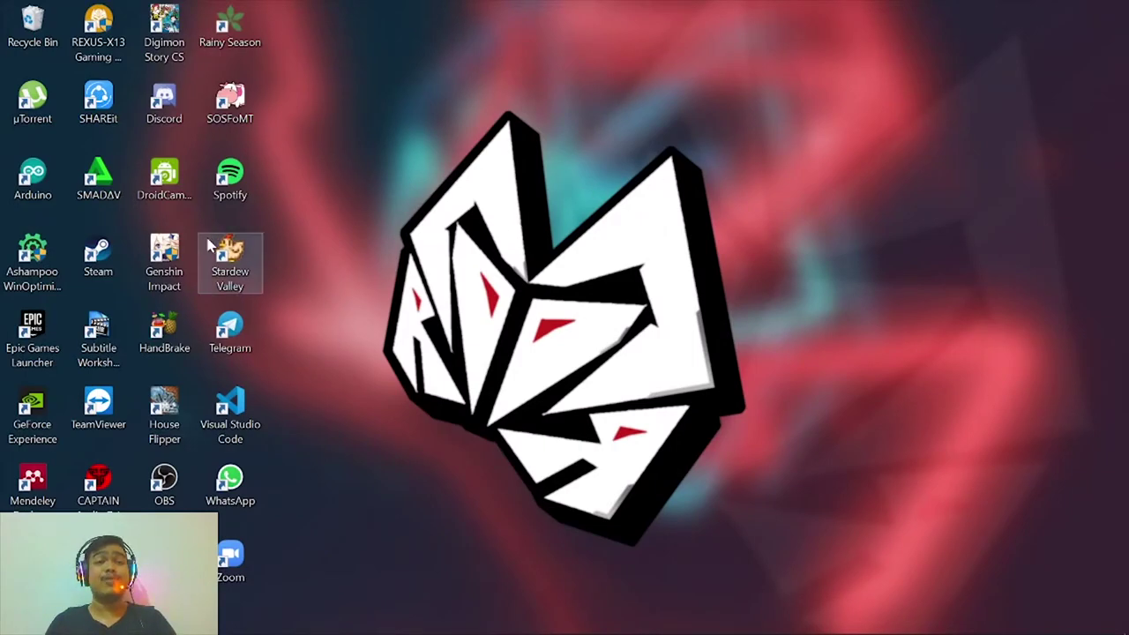
double_click(164, 260)
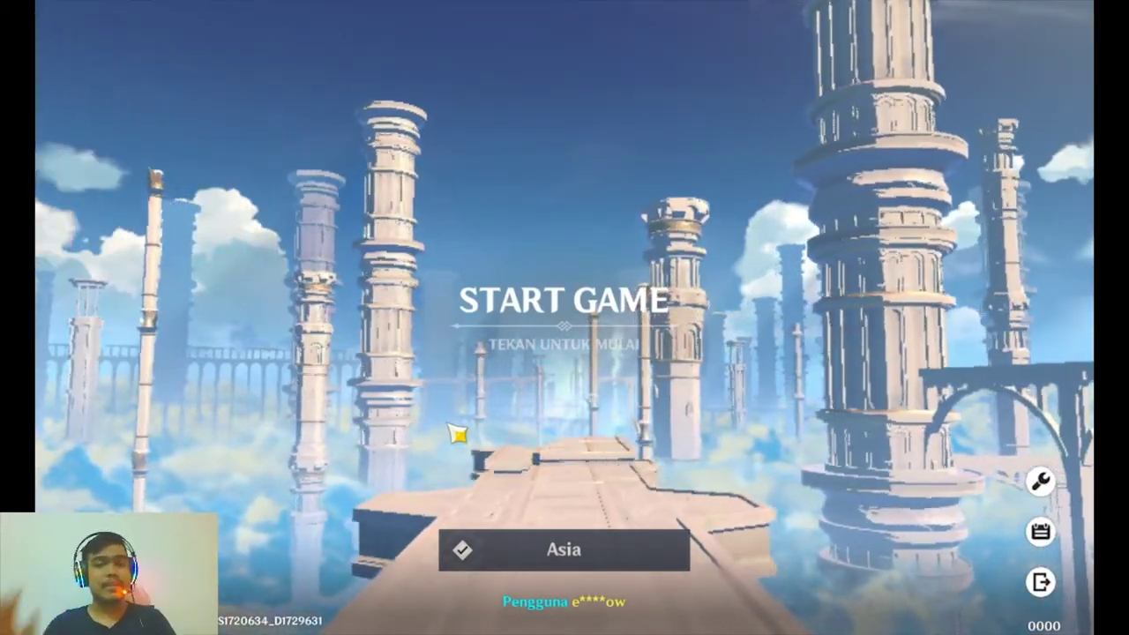
key("Escape")
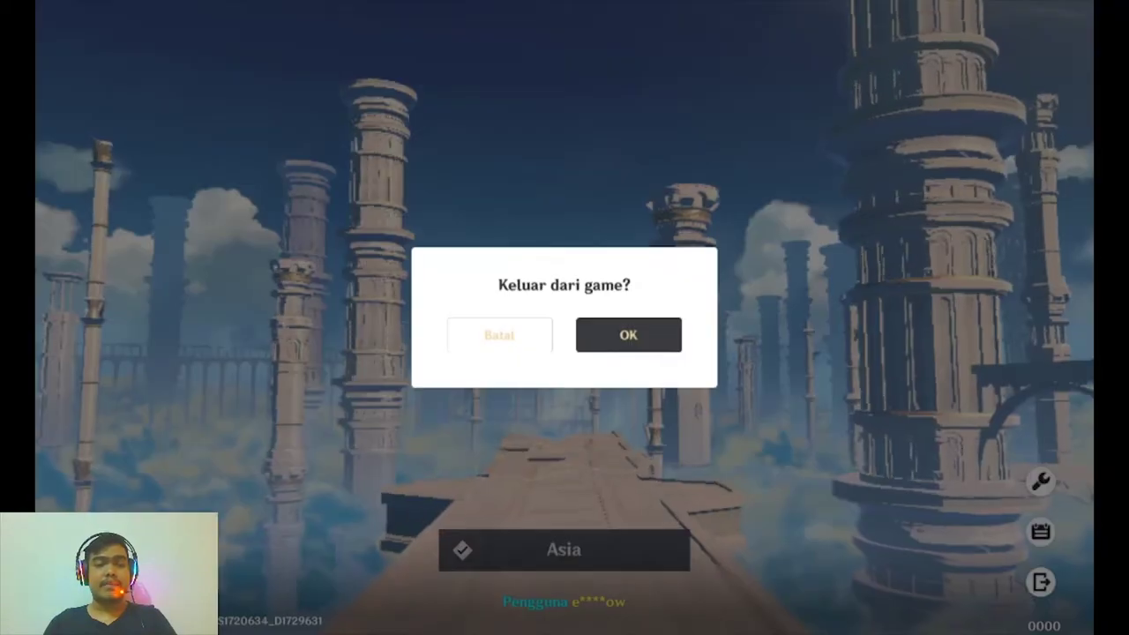
left_click(615, 332)
Step: Bring up OBS, minimize it, and reopen Registry Editor by searching Windows for "regi"
key("alt+Tab")
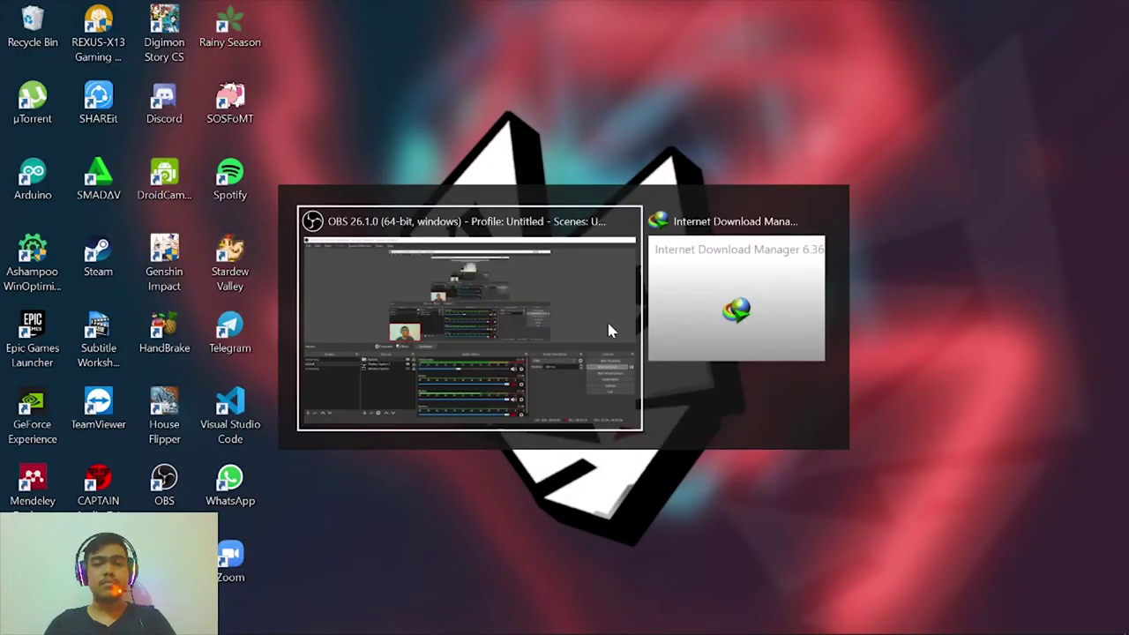
left_click(548, 336)
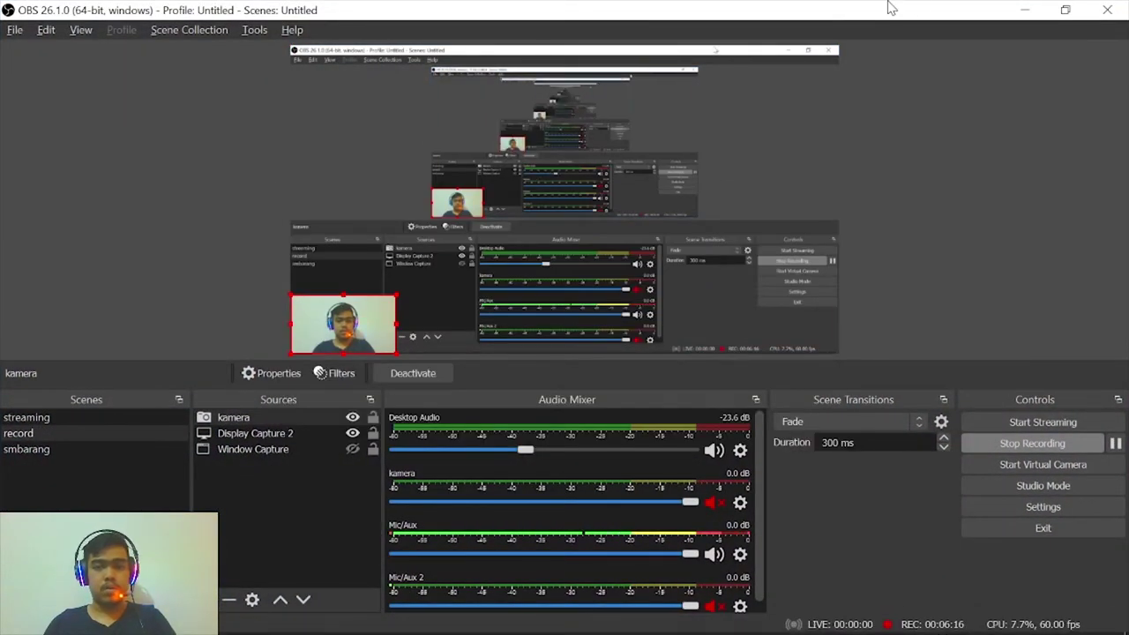
left_click(1010, 16)
key("super")
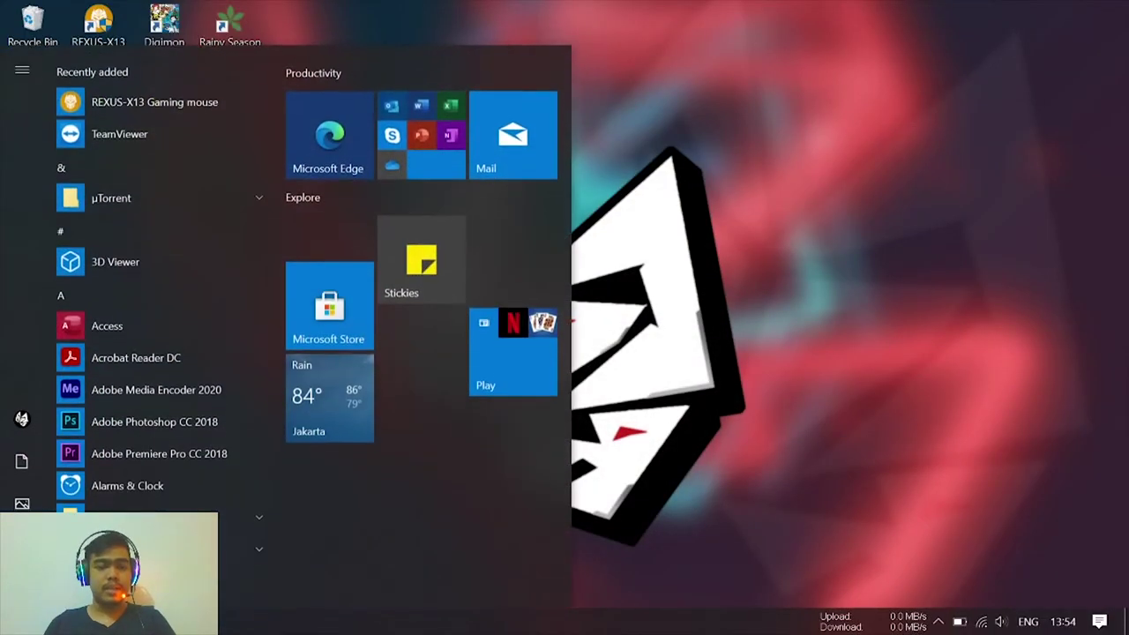
type("regi")
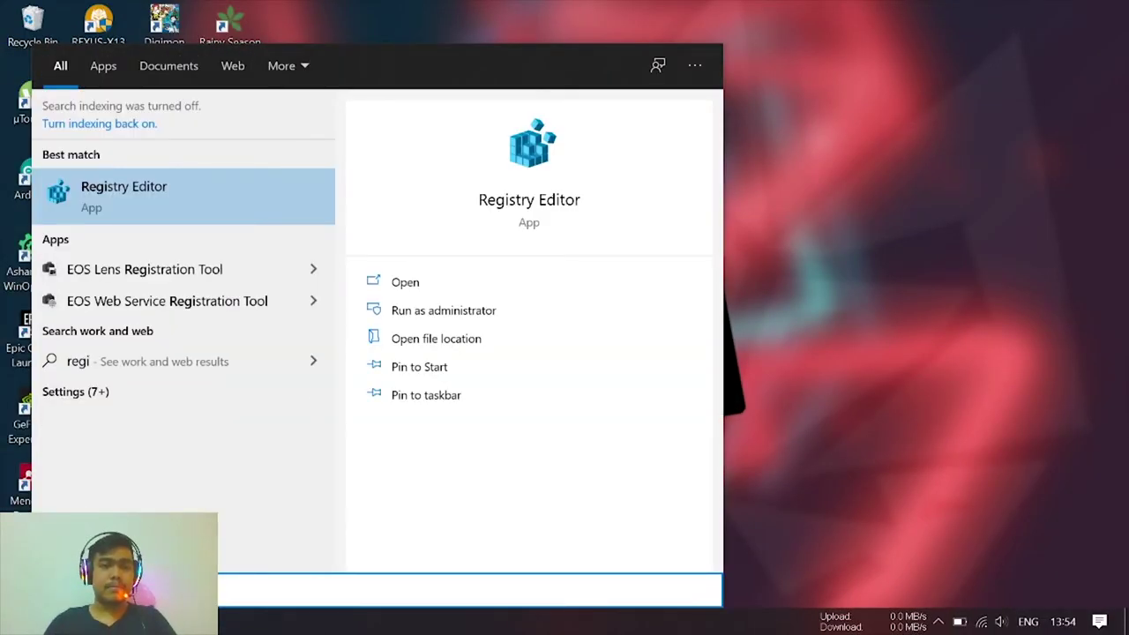
left_click(221, 218)
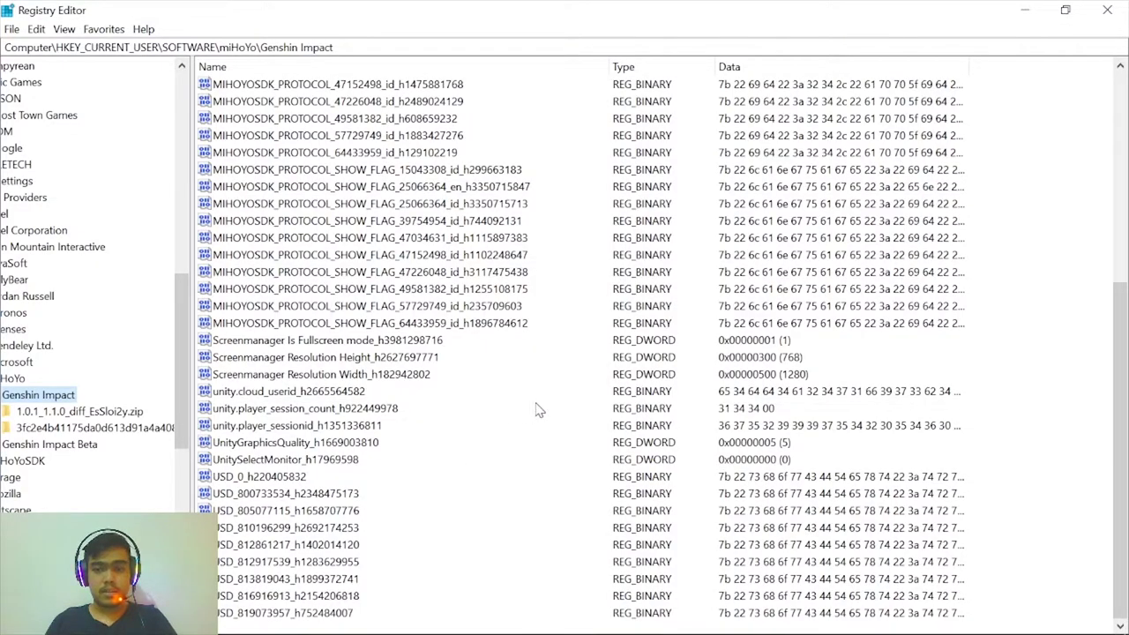
Step: Set the Screenmanager Resolution Width value of the Genshin Impact key to 800 in decimal base
double_click(411, 375)
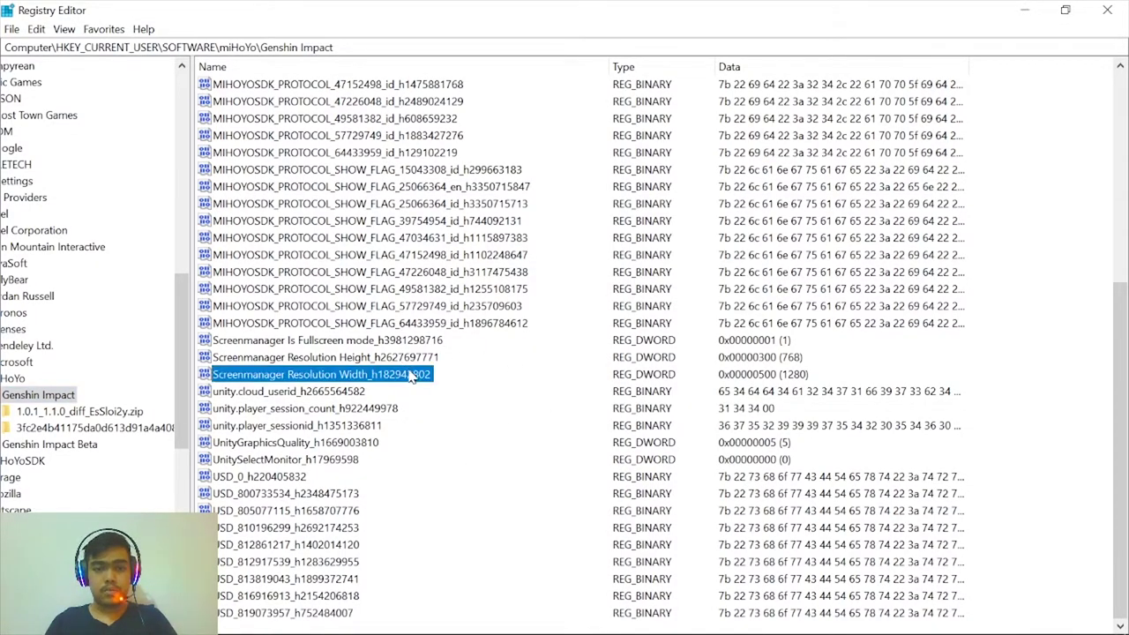
left_click(228, 196)
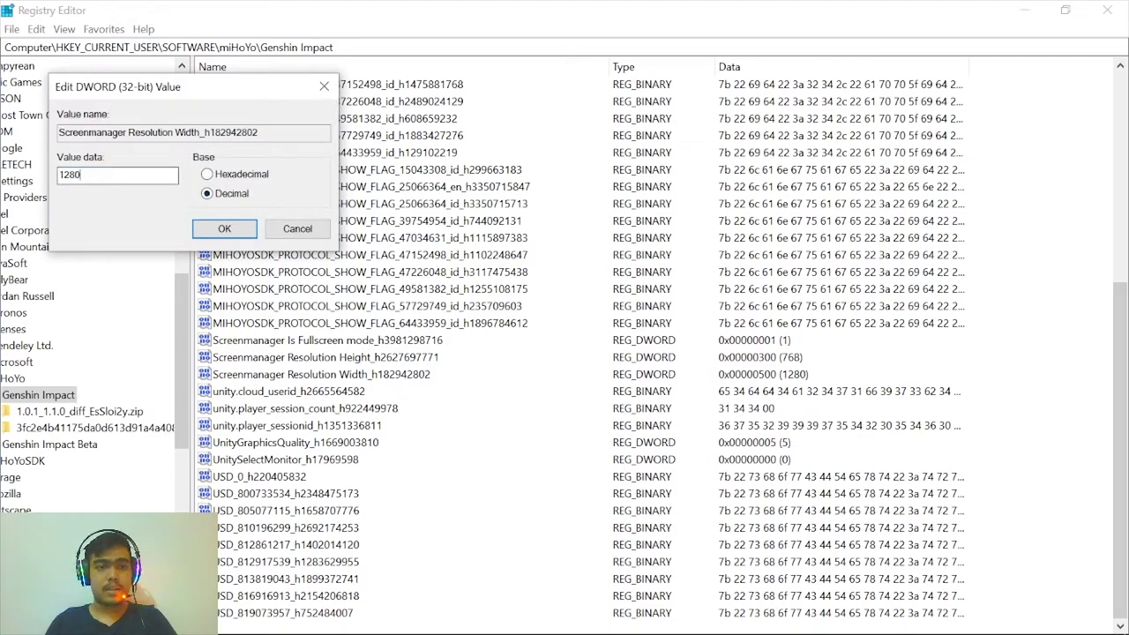
double_click(79, 175)
type("800")
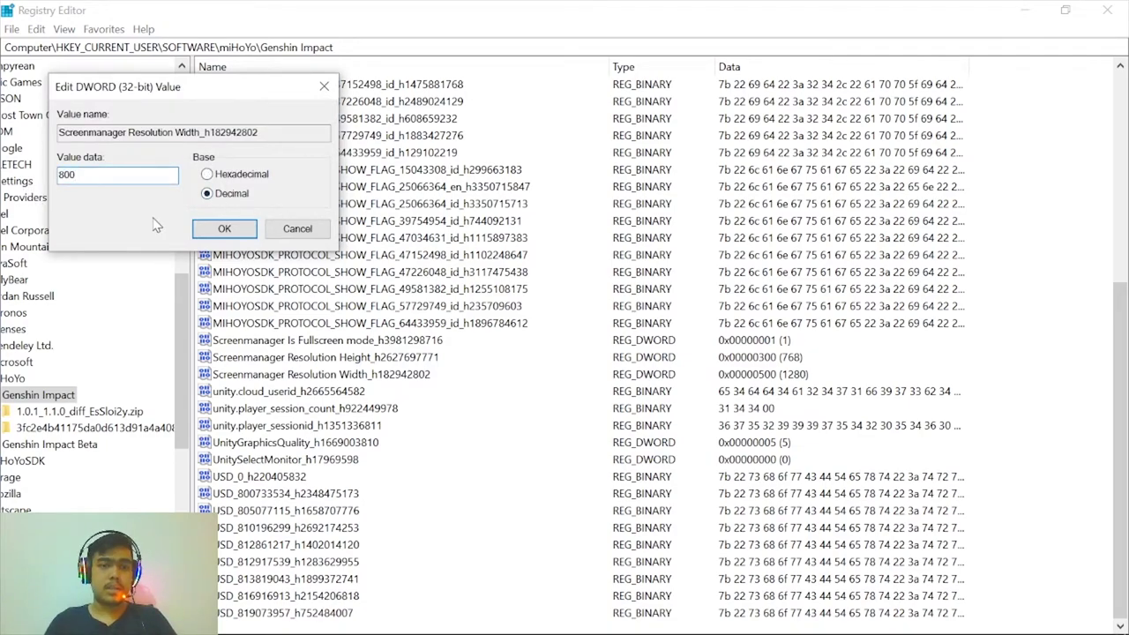
left_click(224, 228)
Step: Set the Screenmanager Resolution Height value of the Genshin Impact key to 600 in decimal base
left_click(386, 358)
double_click(388, 357)
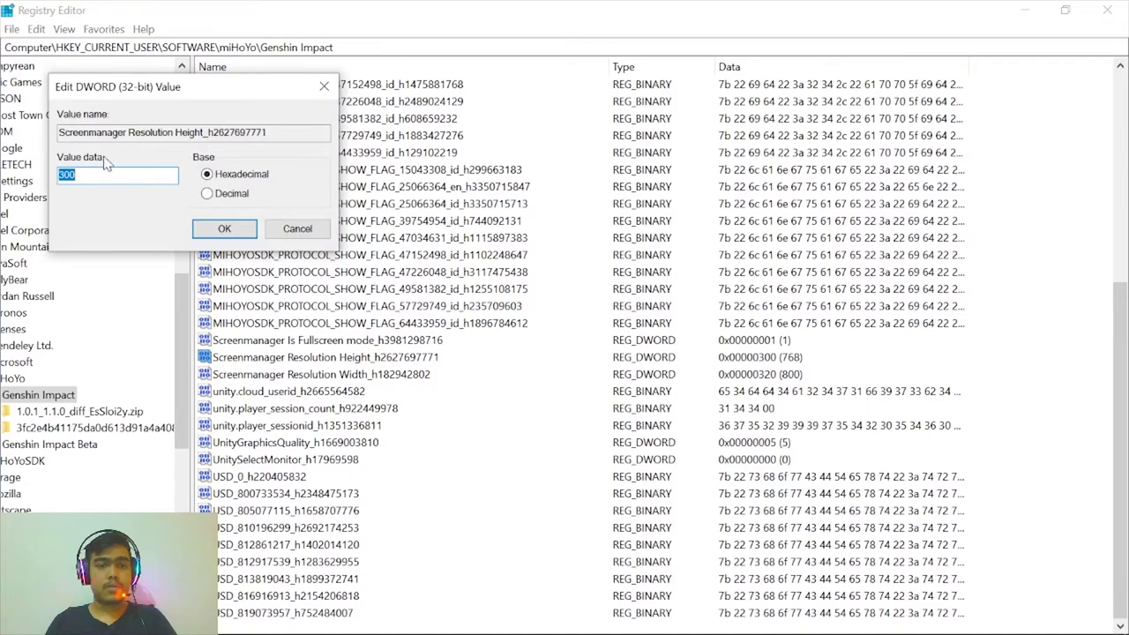
left_click(224, 198)
left_click(75, 175)
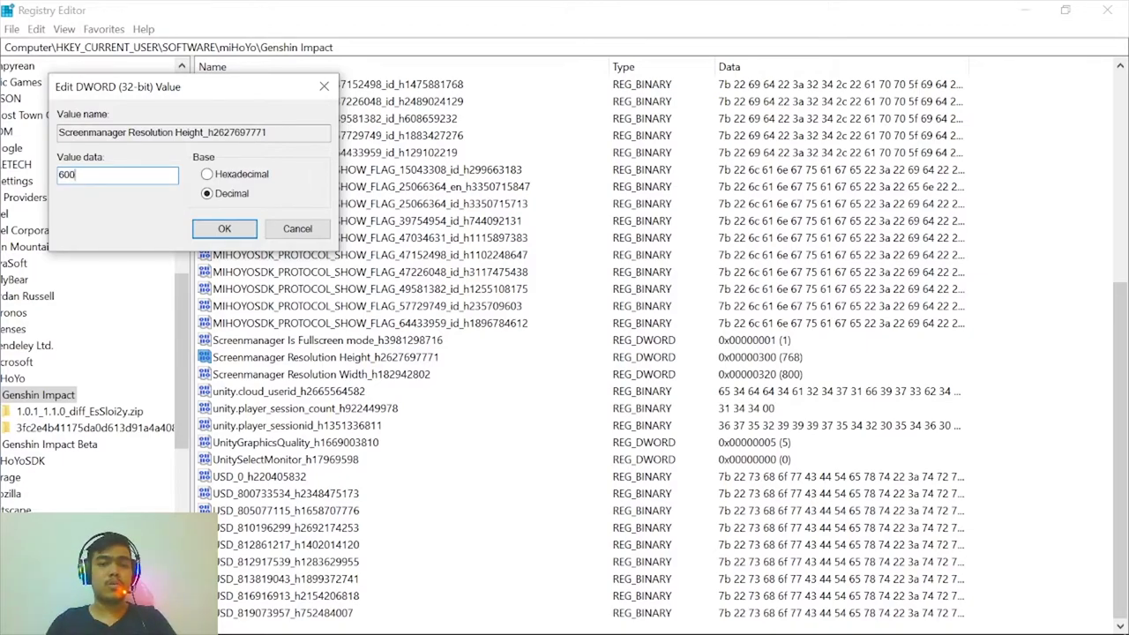
left_click(211, 231)
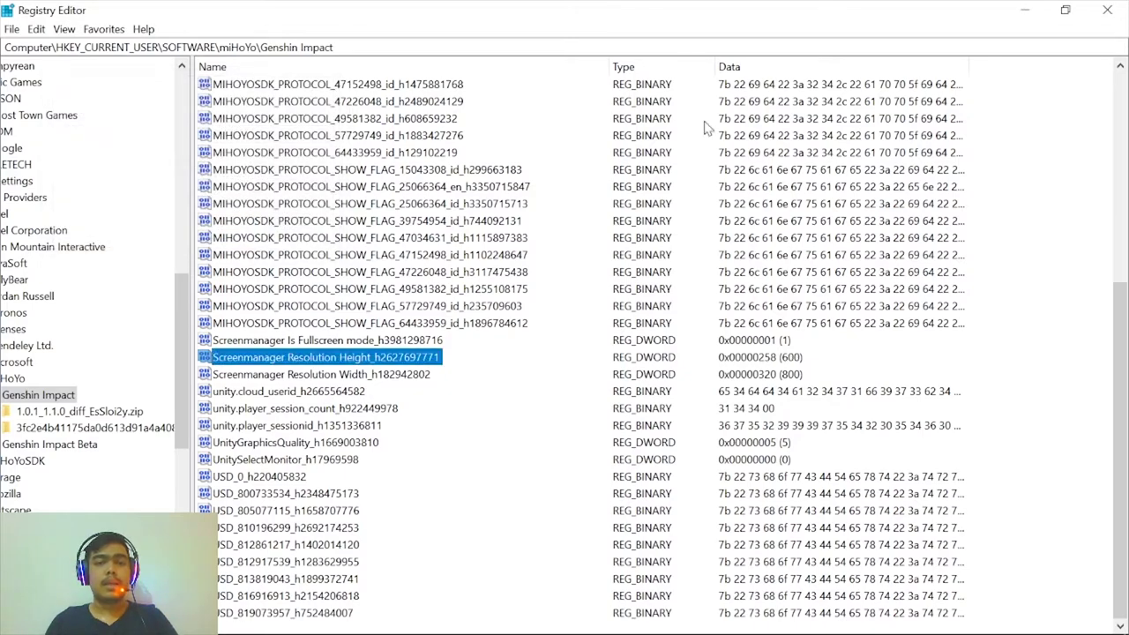
Step: Close Registry Editor, launch Genshin Impact from the desktop, and enter the game world
left_click(1120, 8)
double_click(166, 256)
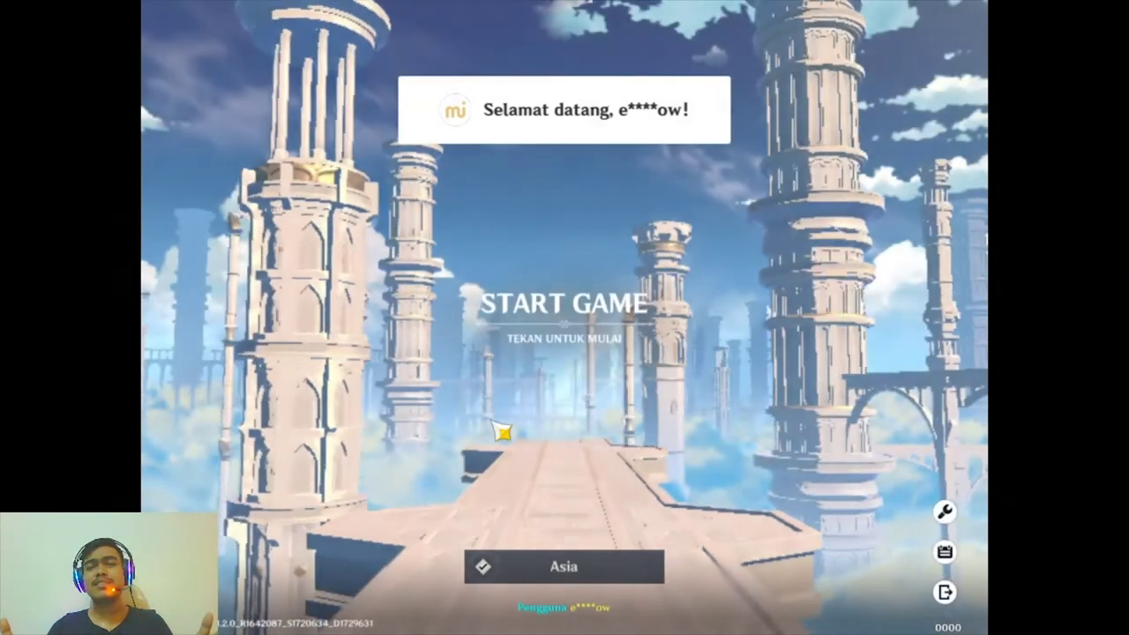
left_click(502, 431)
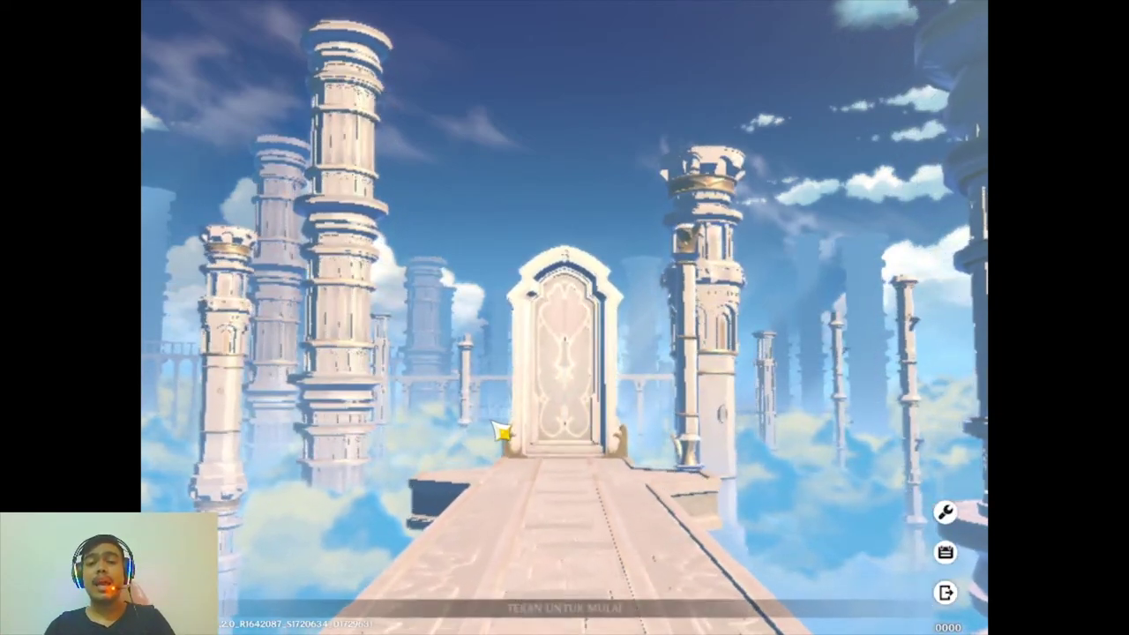
left_click(501, 431)
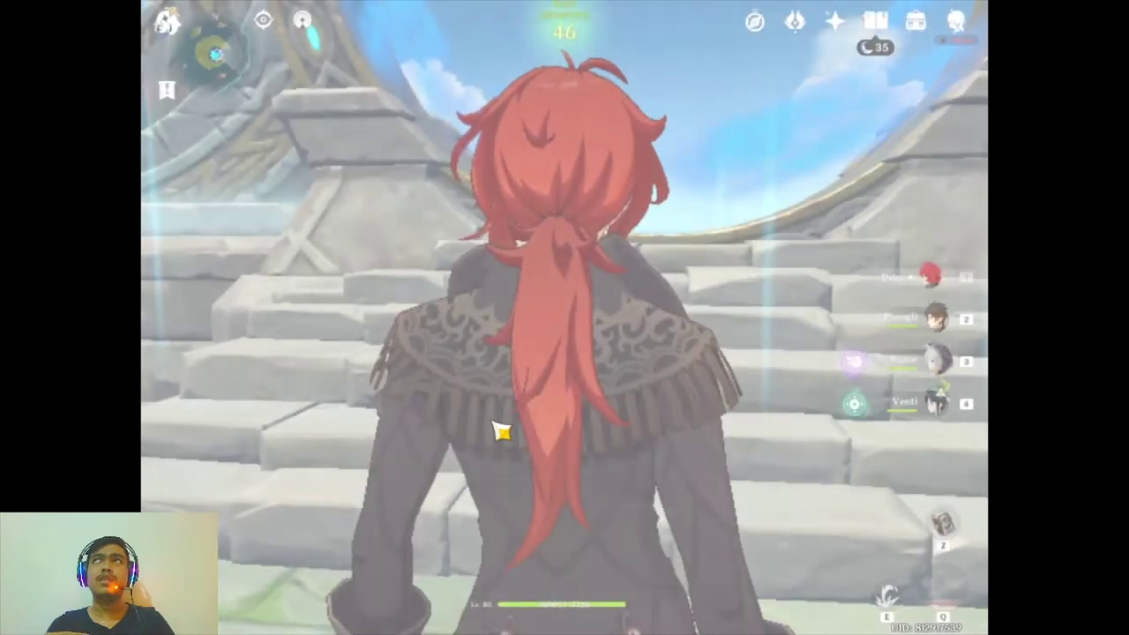
Step: Move the character and turn the view around the portal to examine how the game renders at 800 × 600
key("w")
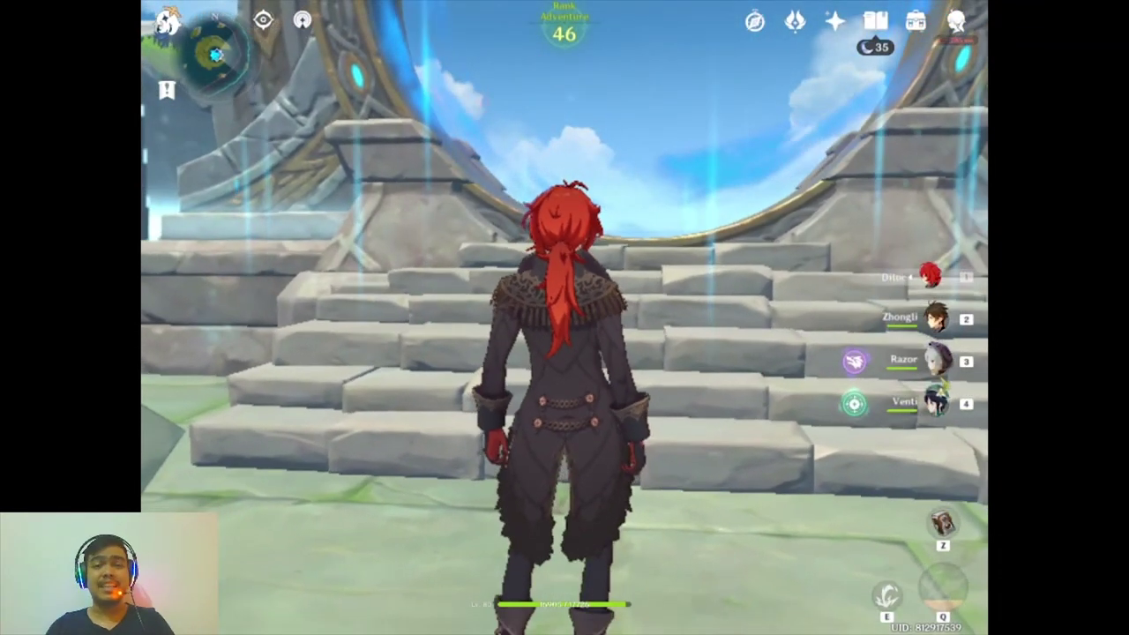
key("w")
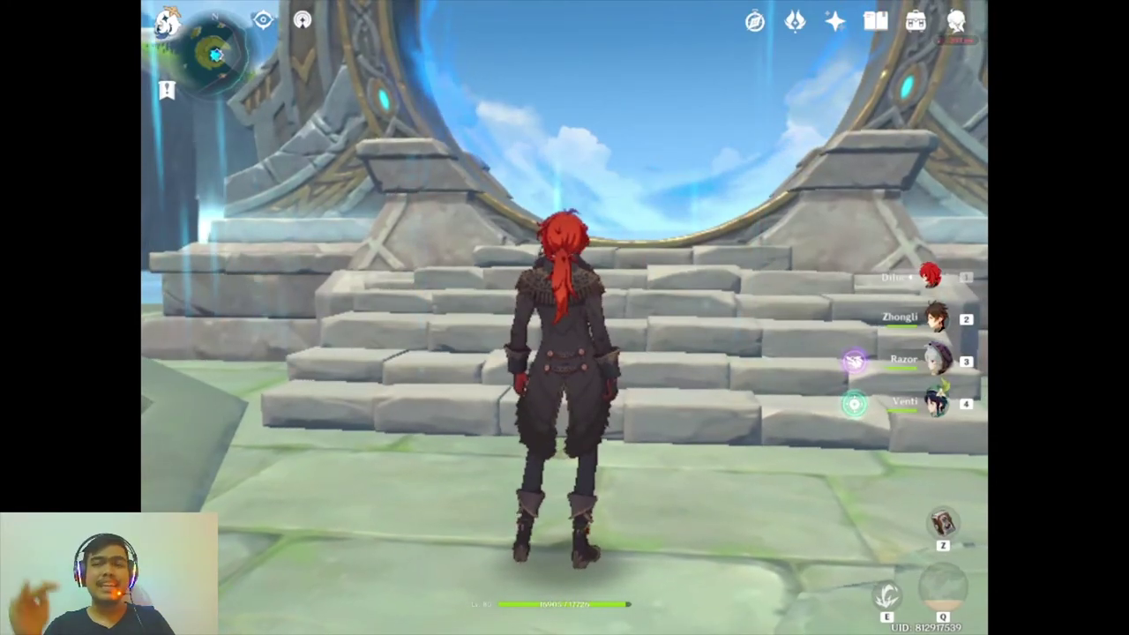
mouse_move(705, 317)
mouse_move(565, 317)
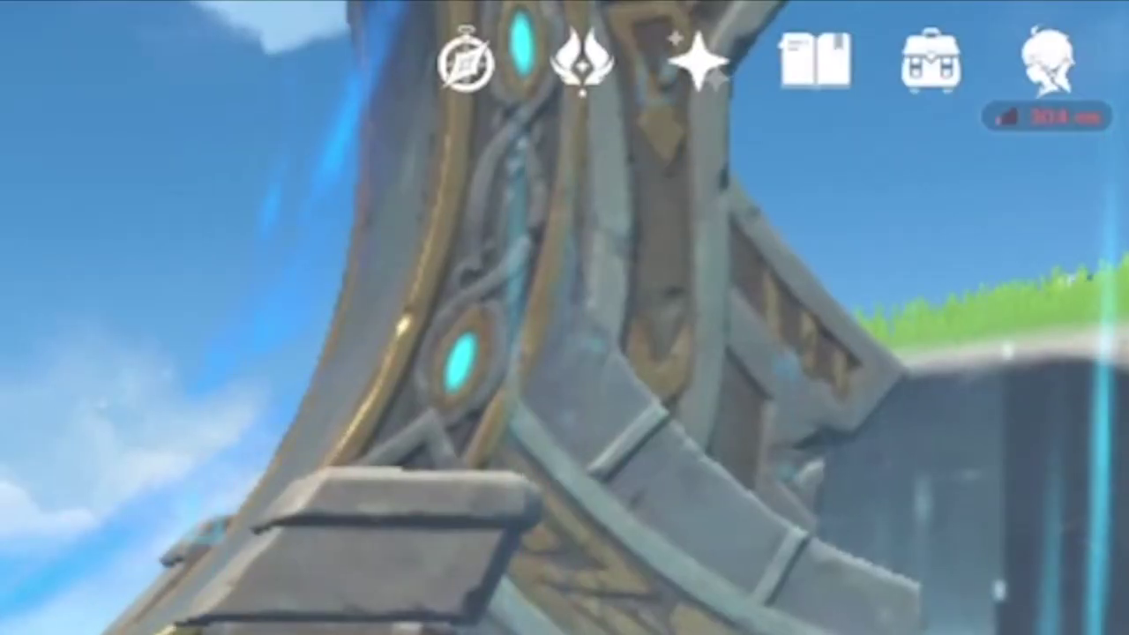
key("w")
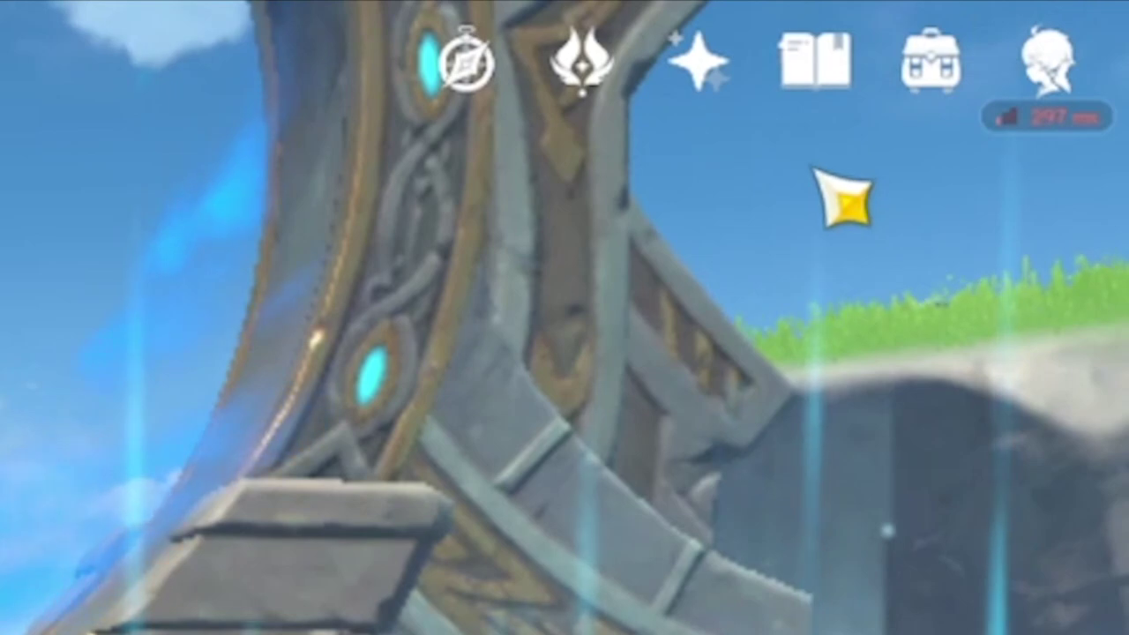